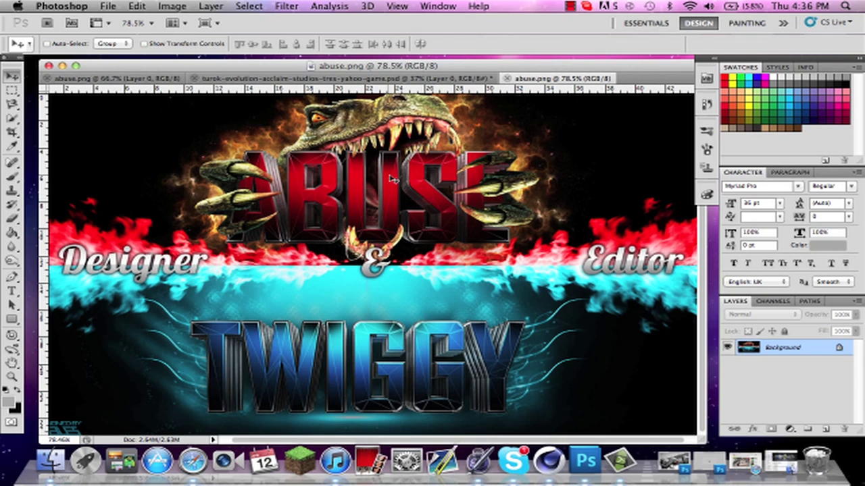
# - Create a new white 1280×720 px, 72 ppi document and open the foreground colour picker
pyautogui.scroll(5, 391, 178)
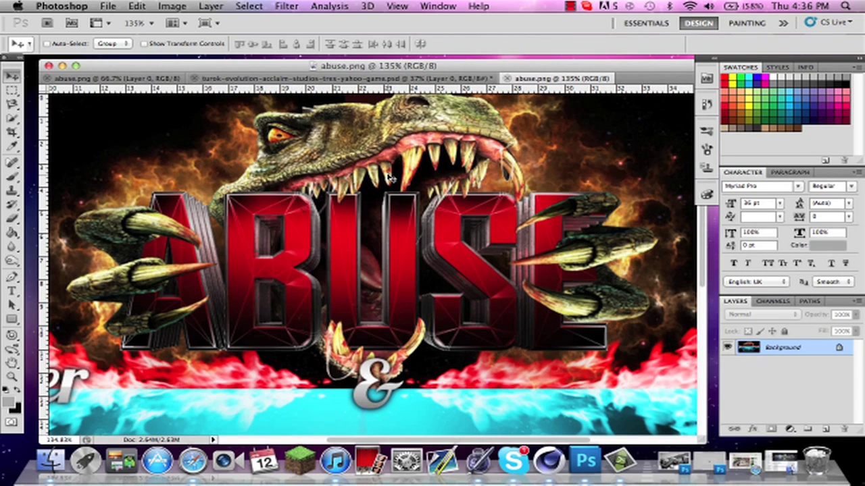
pyautogui.scroll(-2, 390, 177)
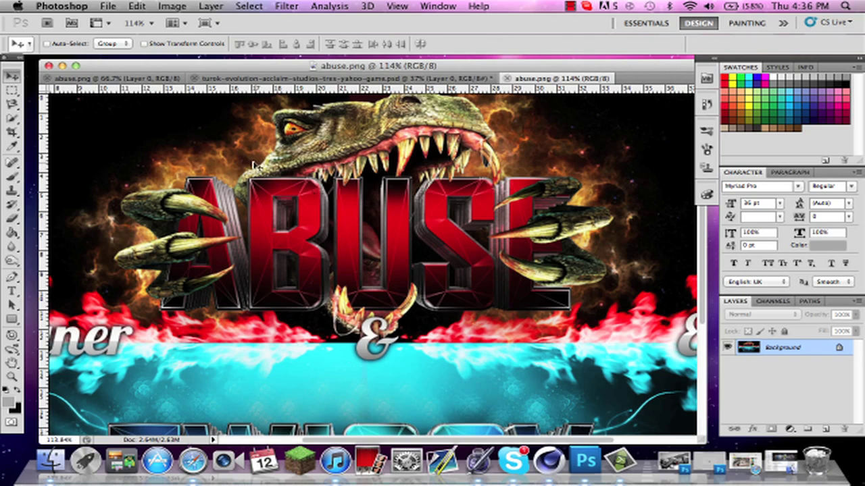
pyautogui.scroll(-3, 331, 284)
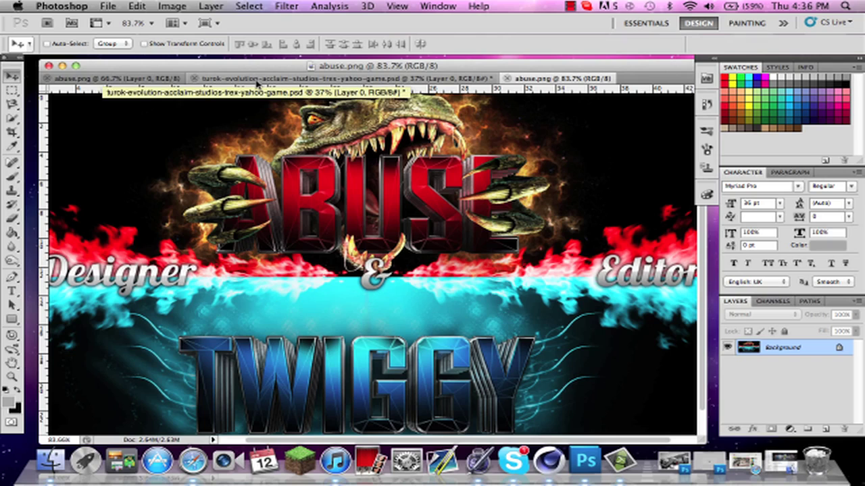
pyautogui.click(108, 5)
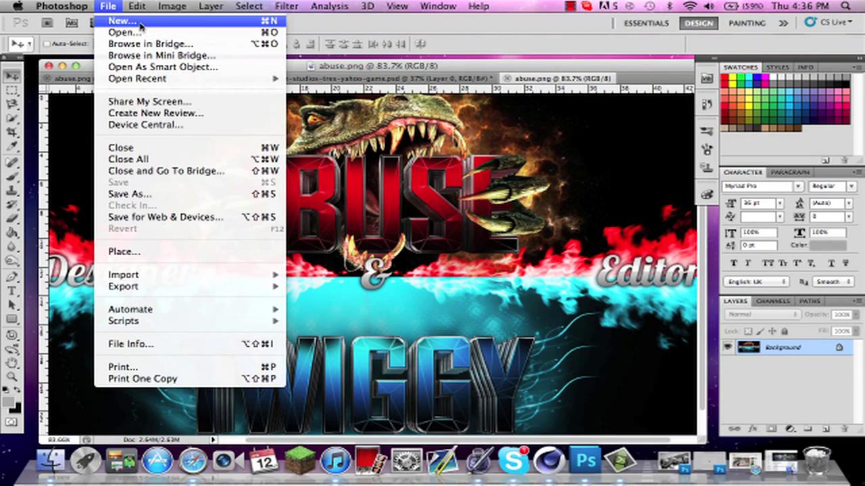
pyautogui.press('Escape')
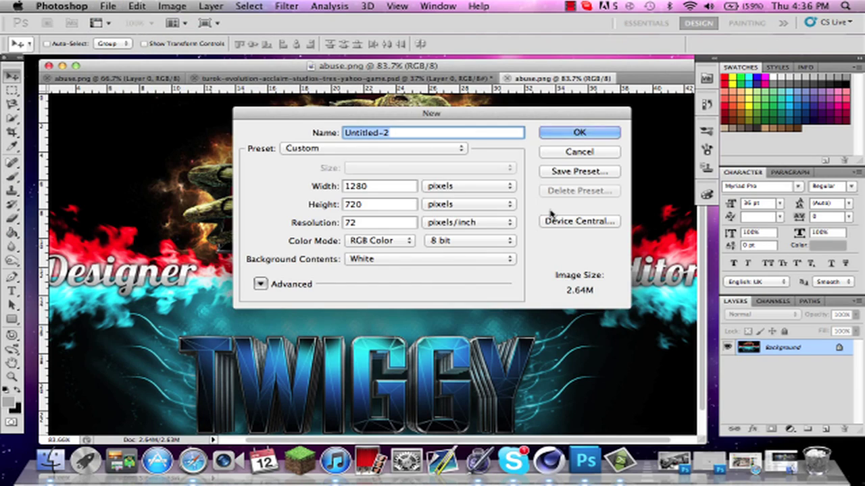
pyautogui.click(579, 133)
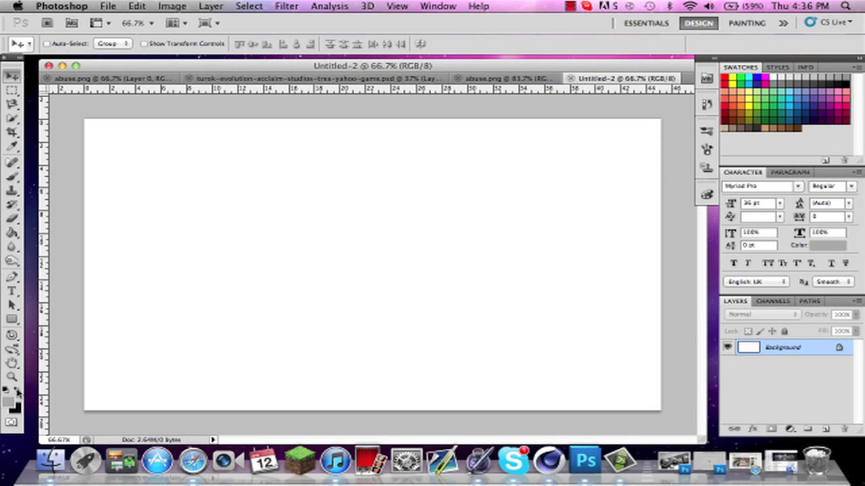
pyautogui.click(8, 401)
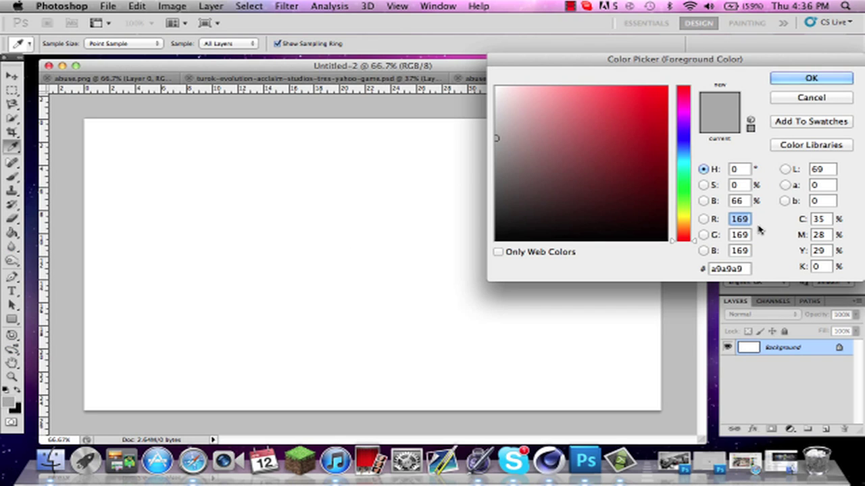
# - Accept the grey a9a9a9 foreground and Paint Bucket-fill the blank canvas with it
pyautogui.click(805, 76)
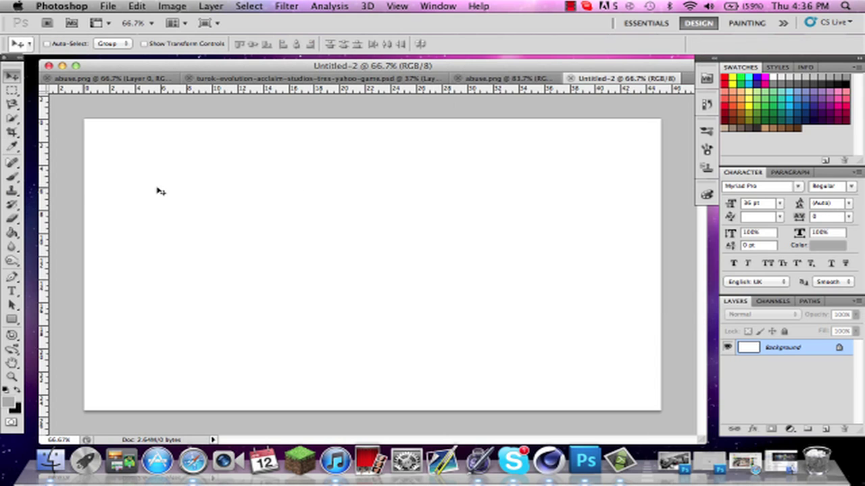
pyautogui.click(12, 233)
pyautogui.keyDown('alt'); pyautogui.click(12, 233); pyautogui.keyUp('alt')
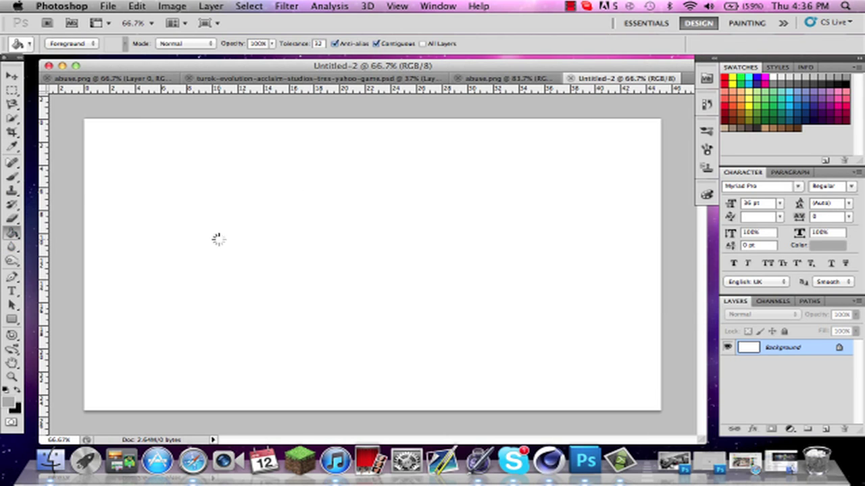
pyautogui.click(216, 236)
# - Drag the red ABUSE layer from abuse.png onto the grey Untitled-2 canvas
pyautogui.click(112, 79)
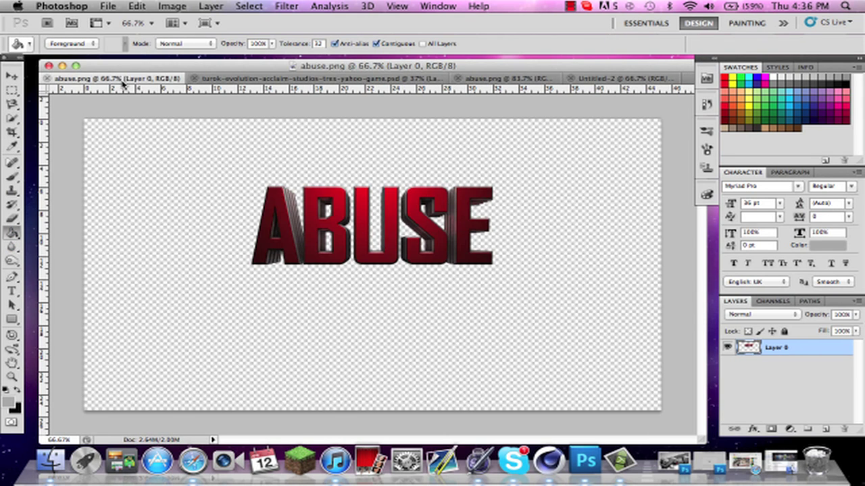
pyautogui.click(12, 76)
pyautogui.moveTo(354, 191); pyautogui.dragTo(611, 79)
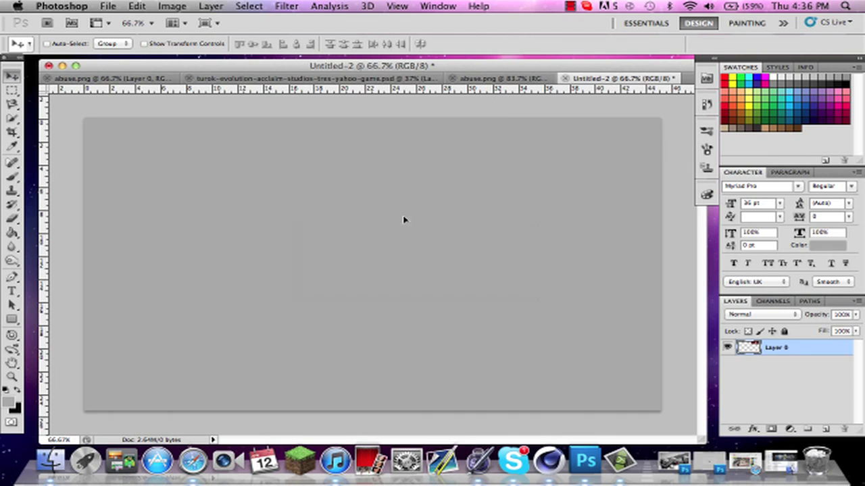
pyautogui.moveTo(381, 226); pyautogui.dragTo(329, 225)
# - Enlarge the ABUSE text to about 120% and centre it on the canvas
pyautogui.hotkey('ctrl', 't')
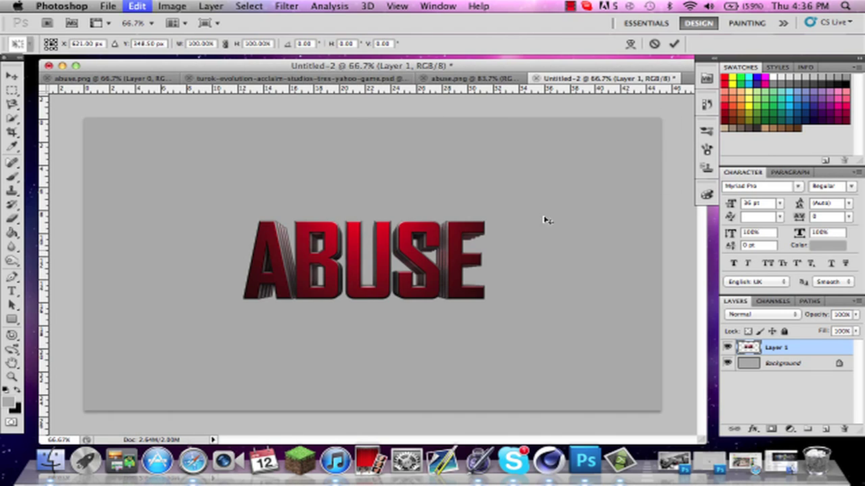
pyautogui.moveTo(531, 189); pyautogui.dragTo(529, 190)
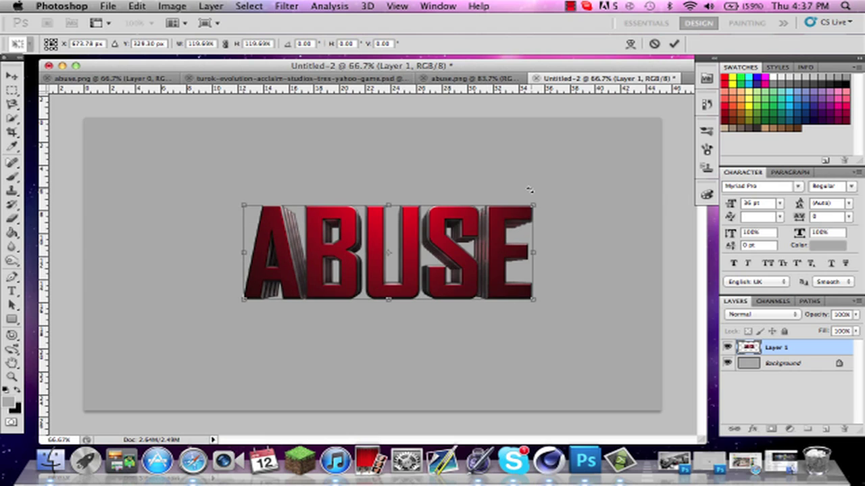
pyautogui.press('Return')
pyautogui.moveTo(409, 231); pyautogui.dragTo(392, 236)
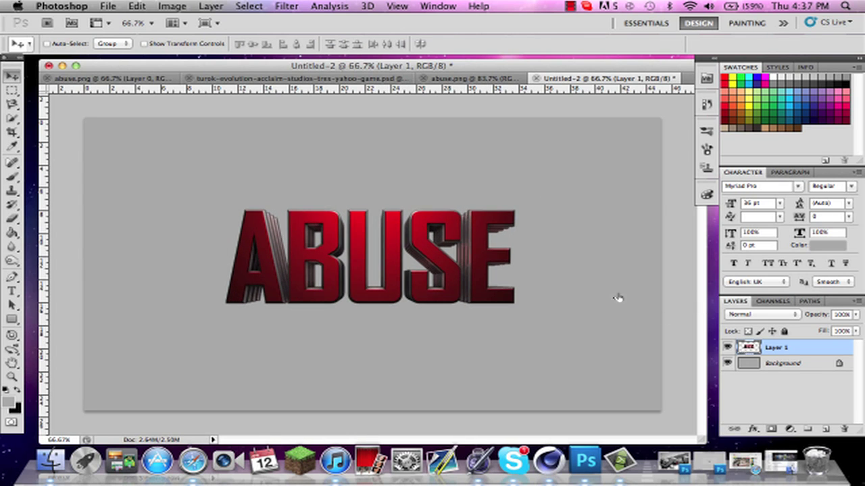
# - Give the ABUSE layer a drop shadow with Distance 0 and Spread 26
pyautogui.doubleClick(810, 347)
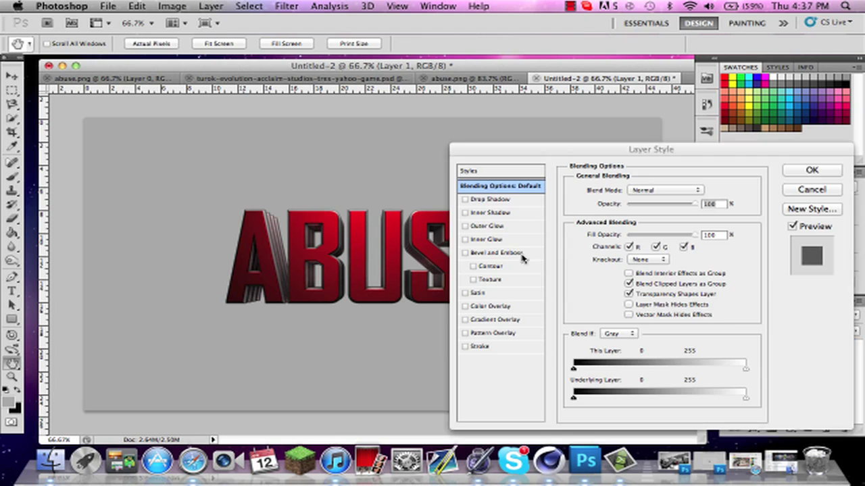
pyautogui.click(497, 199)
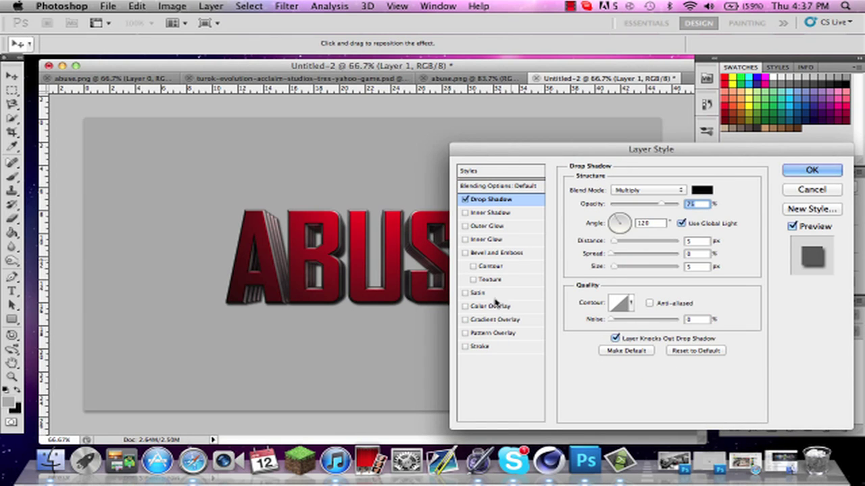
pyautogui.moveTo(615, 241)
pyautogui.mouseDown()
pyautogui.moveTo(616, 254)
pyautogui.moveTo(628, 255)
pyautogui.moveTo(618, 266)
pyautogui.moveTo(623, 255)
pyautogui.moveTo(613, 255)
pyautogui.mouseUp()
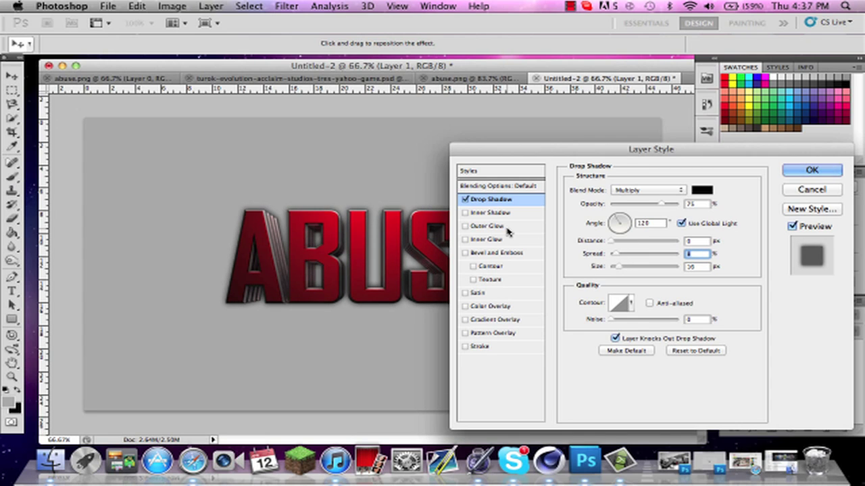
# - Add a 71% Overlay-mode gradient overlay, apply the styles, and bring up the T-rex document
pyautogui.click(506, 321)
pyautogui.click(660, 194)
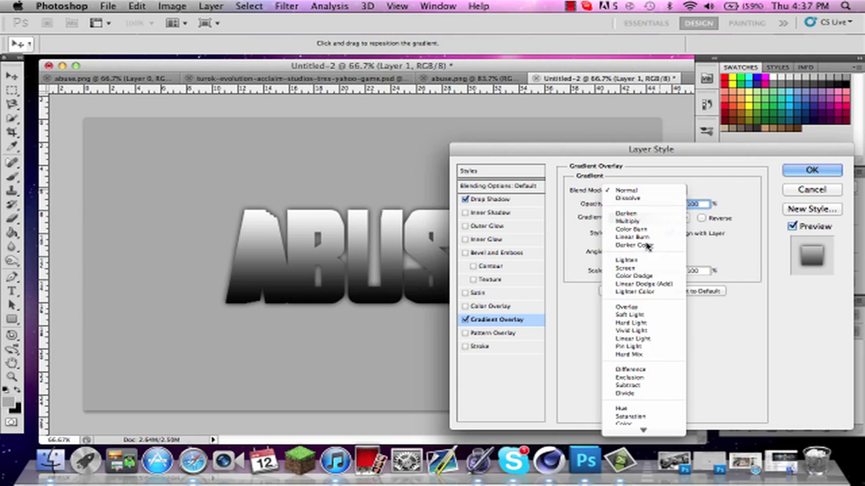
pyautogui.click(643, 309)
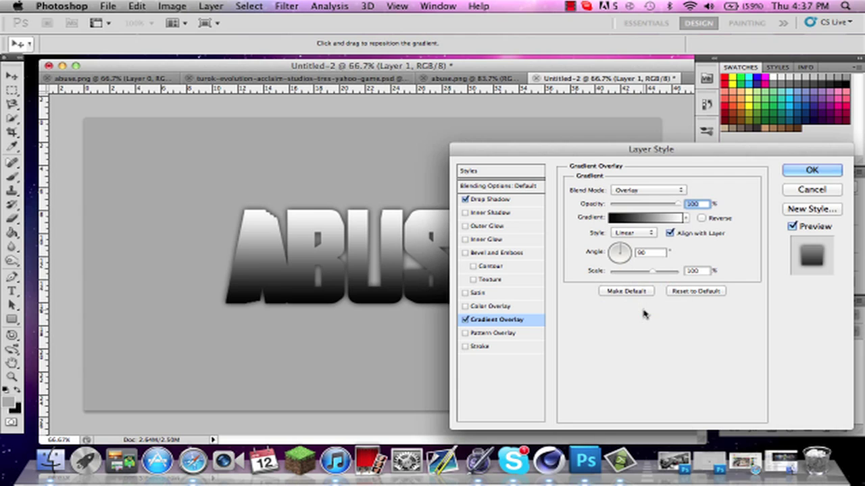
pyautogui.click(659, 204)
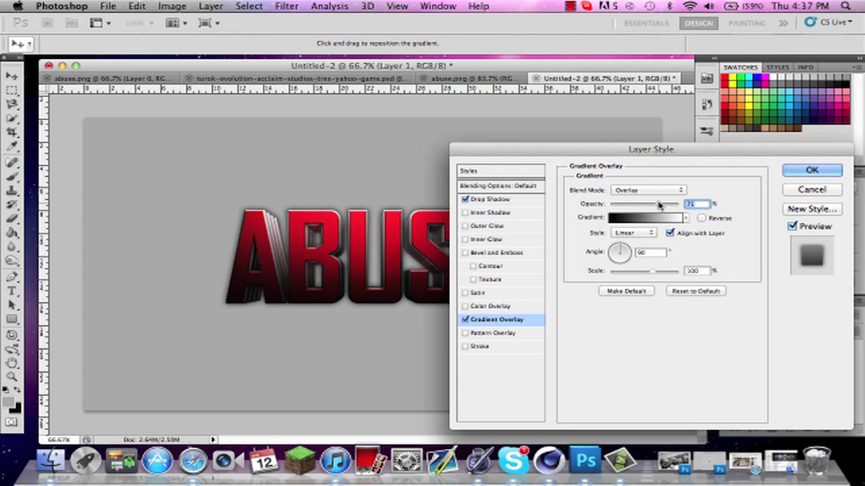
pyautogui.click(812, 170)
pyautogui.click(393, 80)
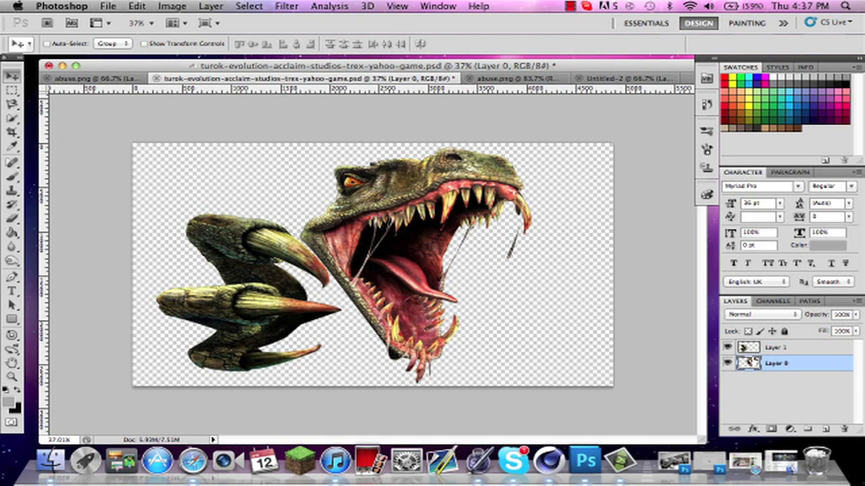
# - Bring the claws layer into Untitled-2, shrink it to about 45% and place it over the A
pyautogui.click(753, 348)
pyautogui.moveTo(228, 248); pyautogui.dragTo(241, 207)
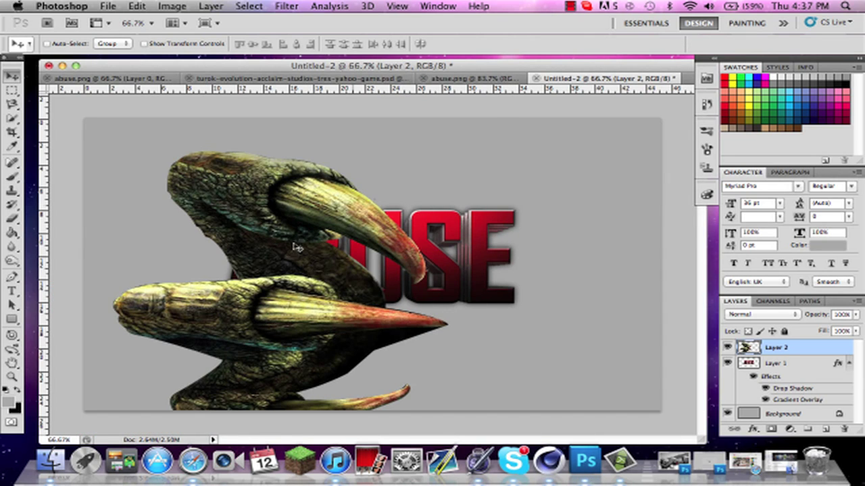
pyautogui.scroll(-2, 405, 335)
pyautogui.press('super+t')
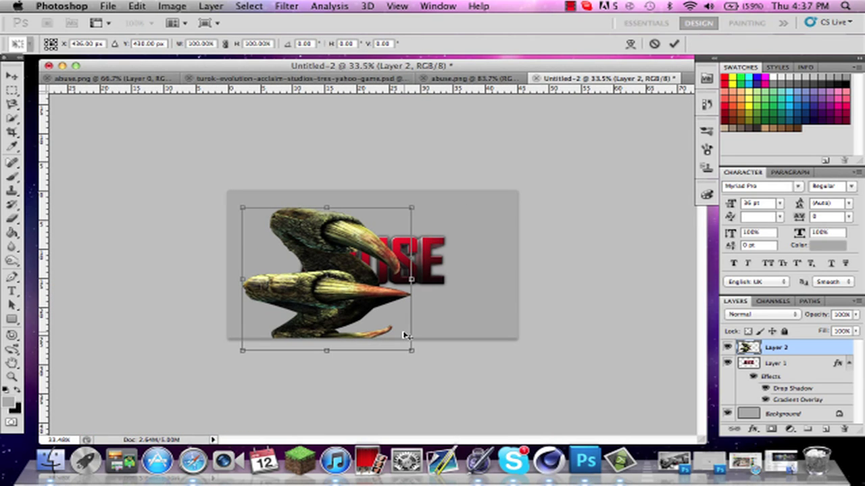
pyautogui.moveTo(414, 351); pyautogui.dragTo(312, 252)
pyautogui.press('Return')
pyautogui.scroll(5, 311, 251)
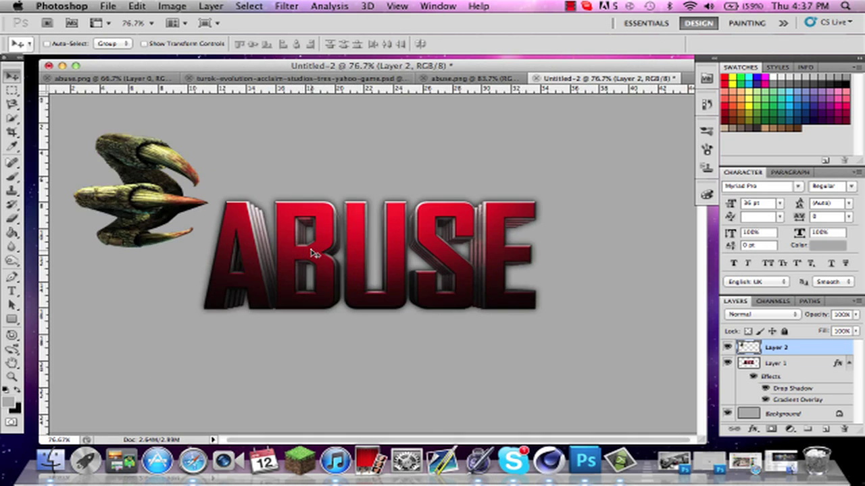
pyautogui.moveTo(214, 216); pyautogui.dragTo(293, 292)
# - Try a counter-clockwise rotation of the claws, undo it, and nudge them slightly right
pyautogui.press('super+t')
pyautogui.moveTo(385, 378); pyautogui.dragTo(400, 350)
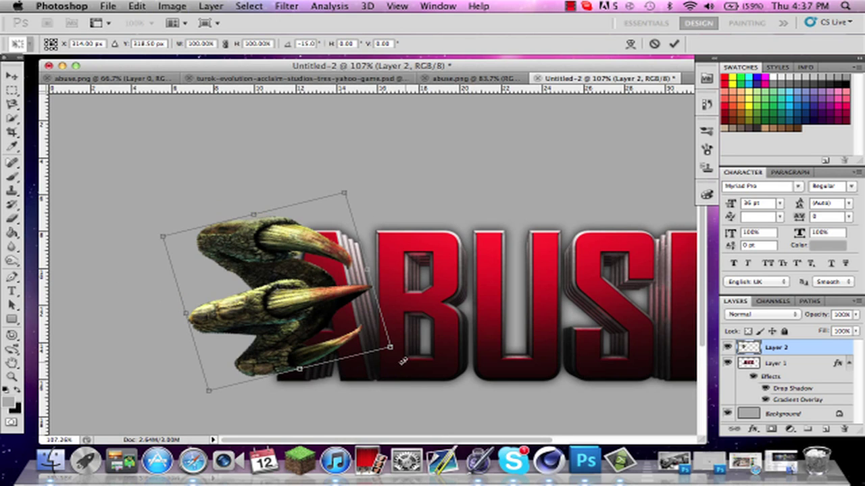
pyautogui.press('Return')
pyautogui.press('super+z')
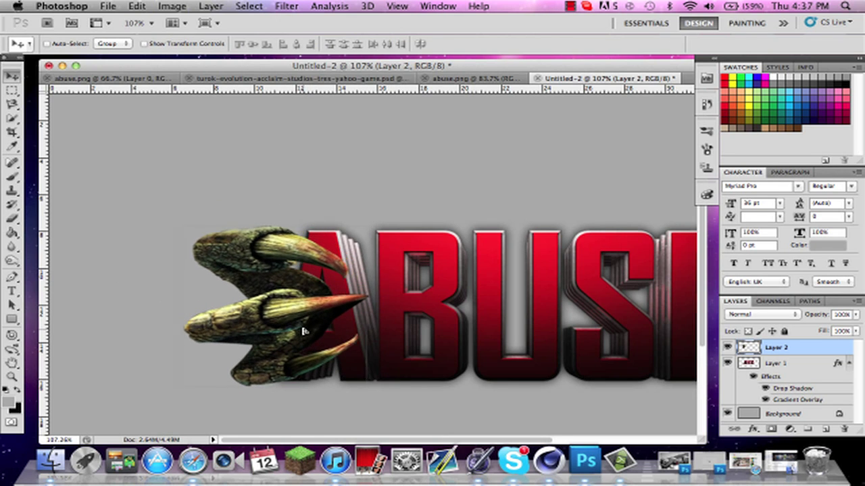
pyautogui.moveTo(308, 329); pyautogui.dragTo(311, 328)
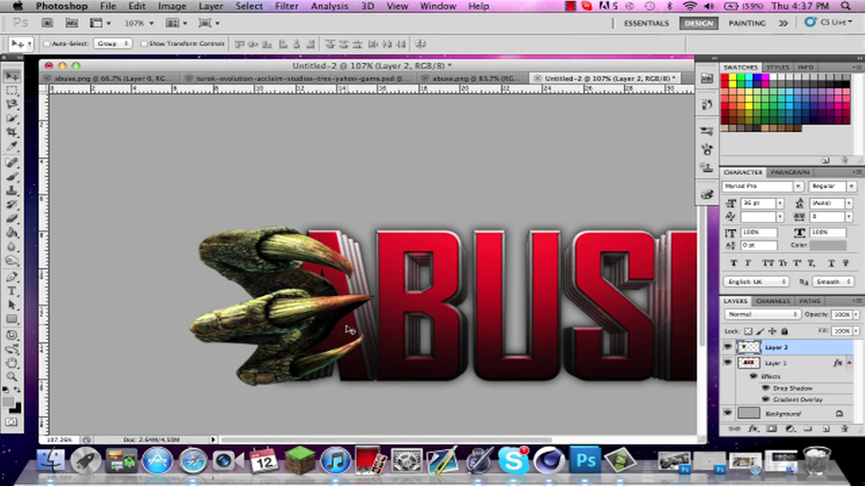
# - Shrink the claws a bit more, tilt them about 4 degrees and settle them onto the A
pyautogui.press('super+t')
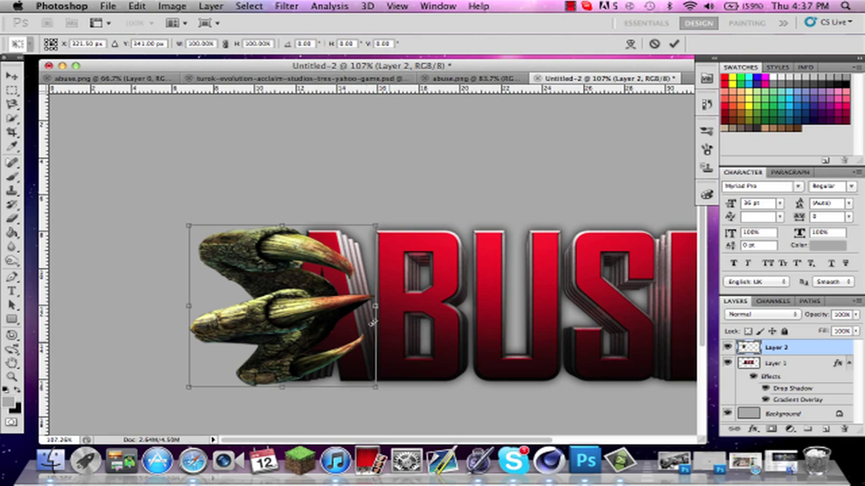
pyautogui.moveTo(374, 389); pyautogui.dragTo(353, 372)
pyautogui.press('Return')
pyautogui.moveTo(320, 346); pyautogui.dragTo(335, 363)
pyautogui.press('super+t')
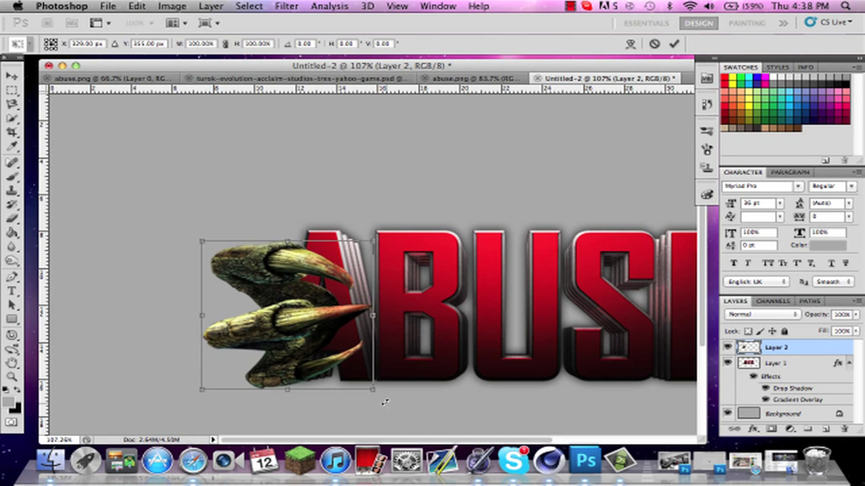
pyautogui.moveTo(384, 403); pyautogui.dragTo(391, 396)
pyautogui.press('Return')
pyautogui.moveTo(326, 337); pyautogui.dragTo(325, 331)
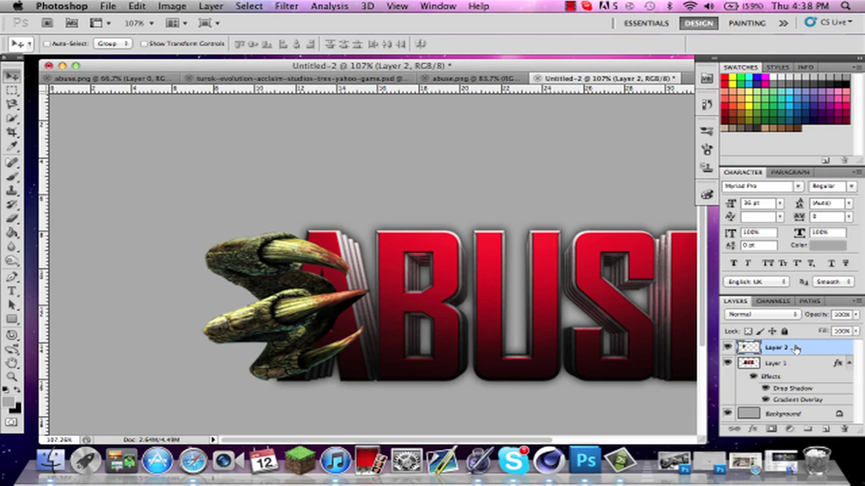
# - Put Layer 2 claws beneath the ABUSE text and a duplicate, Layer 2 copy, above it
pyautogui.moveTo(796, 348); pyautogui.dragTo(778, 404)
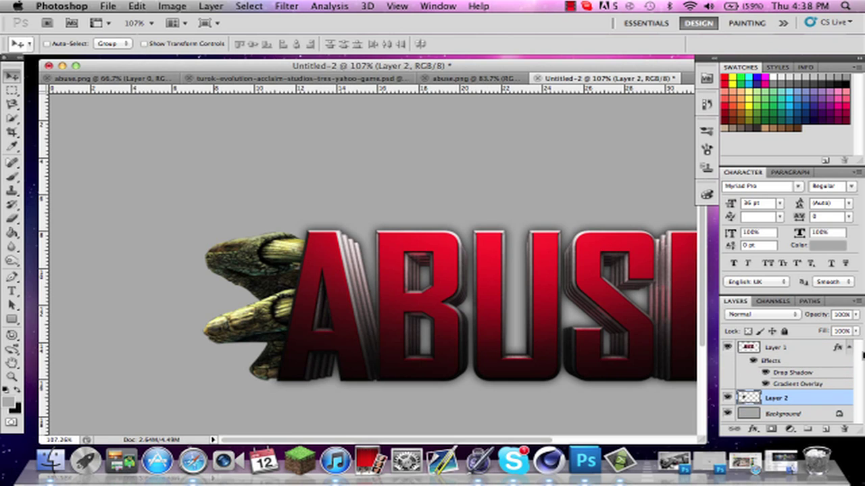
pyautogui.click(849, 348)
pyautogui.press('super+j')
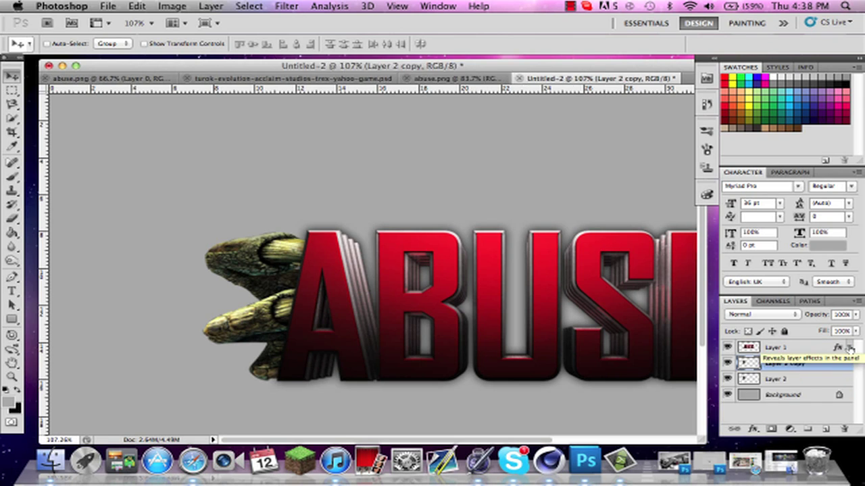
pyautogui.moveTo(801, 362); pyautogui.dragTo(791, 341)
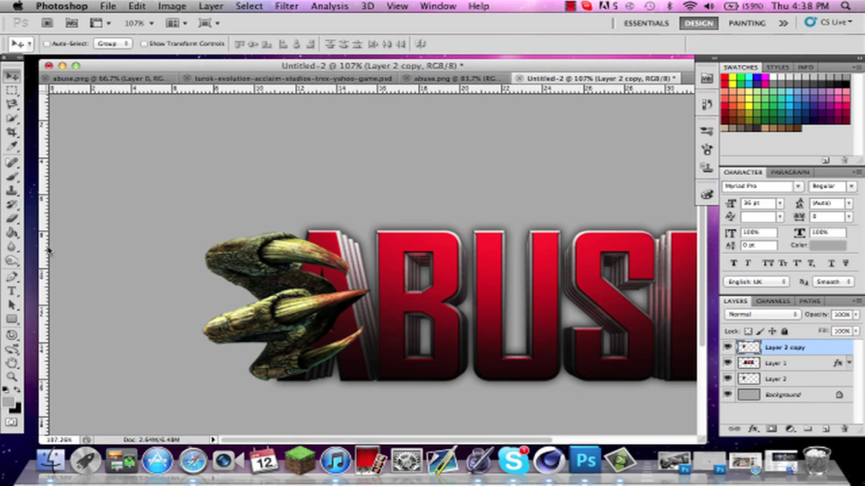
# - Select the Eraser tool with a 12 px brush
pyautogui.click(14, 220)
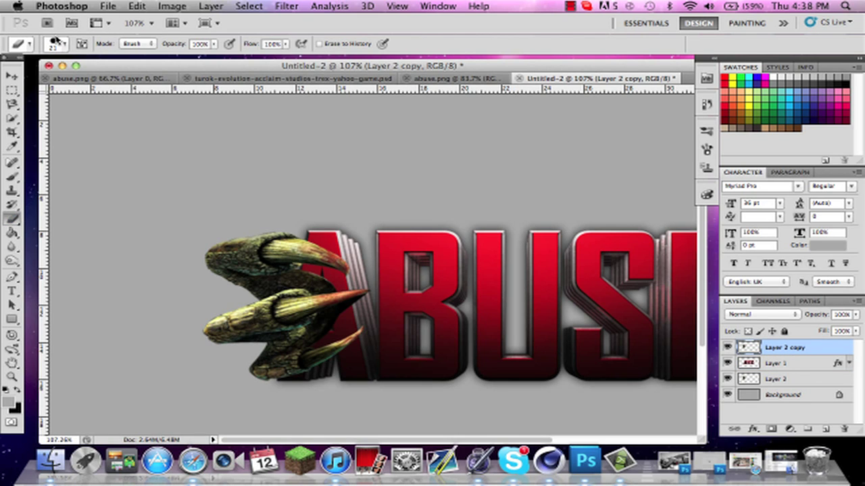
pyautogui.click(65, 44)
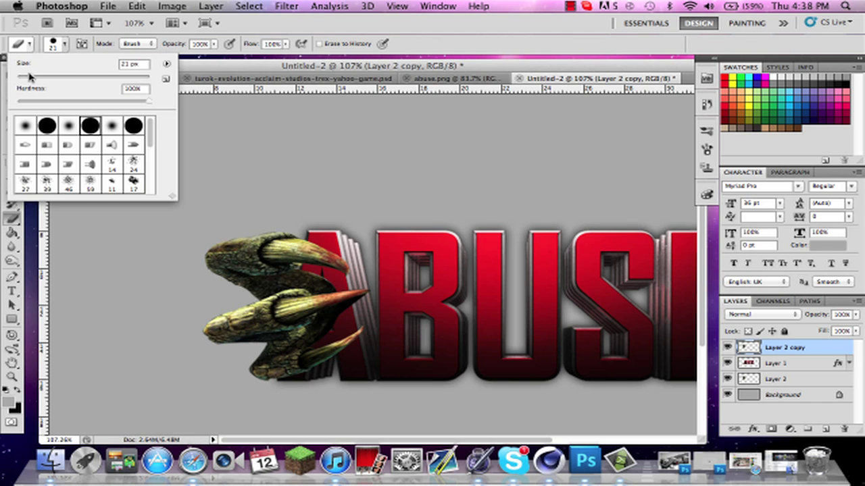
pyautogui.moveTo(29, 76); pyautogui.dragTo(28, 76)
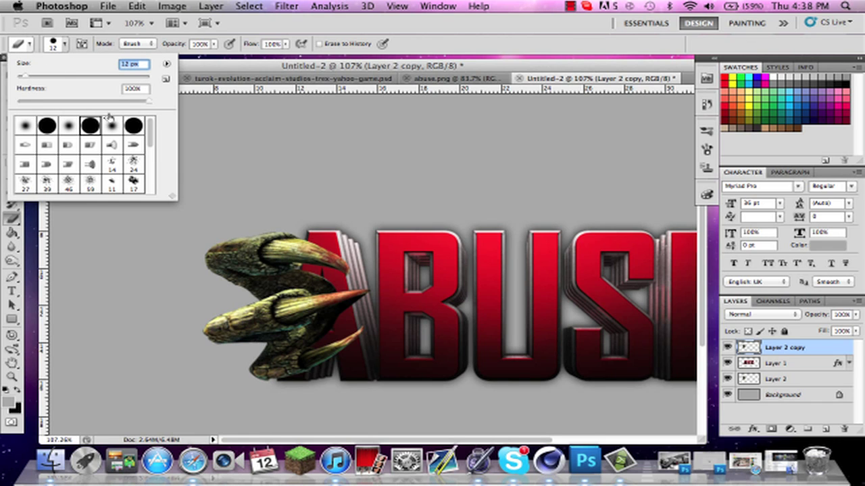
pyautogui.scroll(5, 289, 267)
pyautogui.click(249, 282)
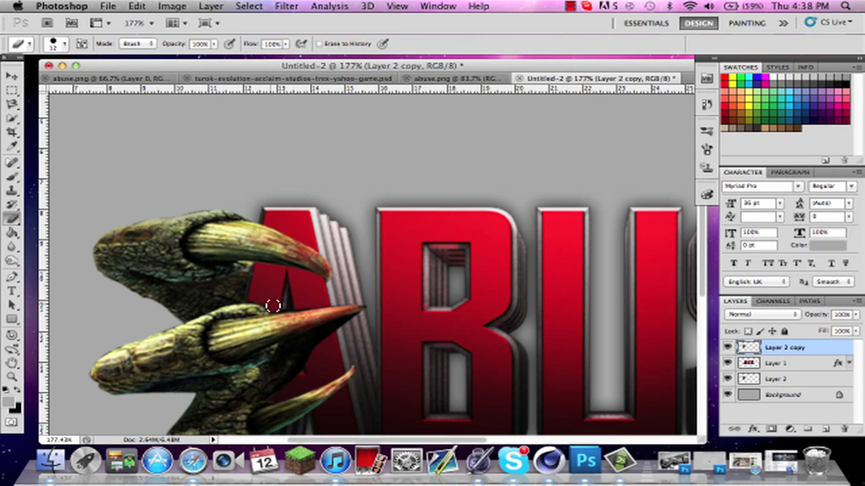
# - Erase the front claw copy where it overlaps the A, revealing the letter's left leg
pyautogui.moveTo(382, 314)
pyautogui.mouseDown()
pyautogui.moveTo(359, 329)
pyautogui.moveTo(348, 322)
pyautogui.moveTo(296, 337)
pyautogui.moveTo(325, 342)
pyautogui.moveTo(299, 347)
pyautogui.moveTo(285, 369)
pyautogui.moveTo(307, 355)
pyautogui.mouseUp()
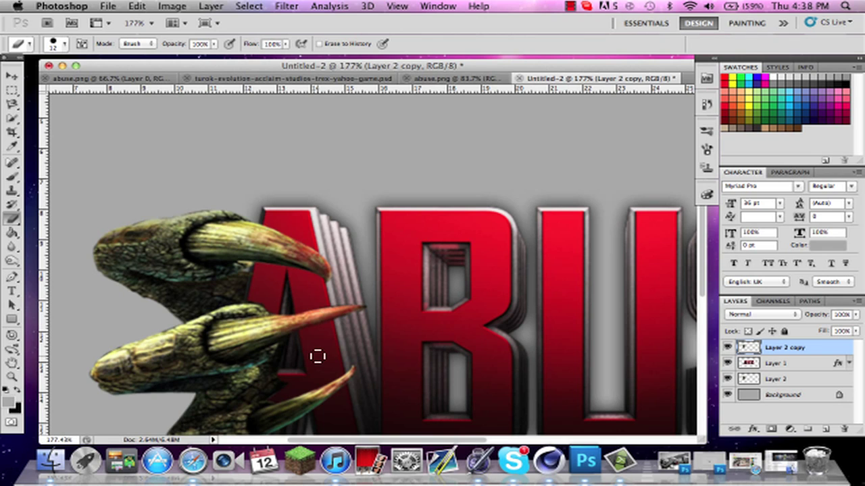
pyautogui.scroll(-3, 317, 355)
pyautogui.moveTo(274, 343)
pyautogui.mouseDown()
pyautogui.moveTo(244, 336)
pyautogui.moveTo(255, 332)
pyautogui.moveTo(239, 353)
pyautogui.moveTo(223, 343)
pyautogui.moveTo(287, 292)
pyautogui.mouseUp()
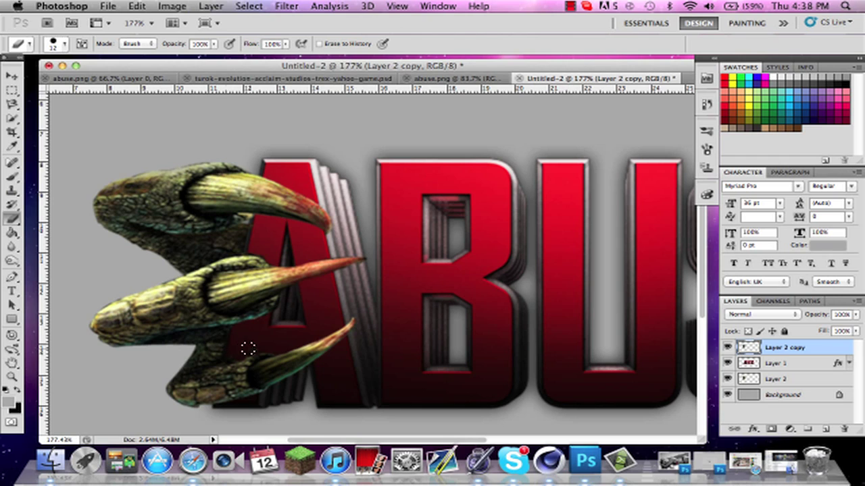
pyautogui.moveTo(249, 349)
pyautogui.mouseDown()
pyautogui.moveTo(263, 343)
pyautogui.moveTo(226, 351)
pyautogui.mouseUp()
pyautogui.scroll(-5, 354, 349)
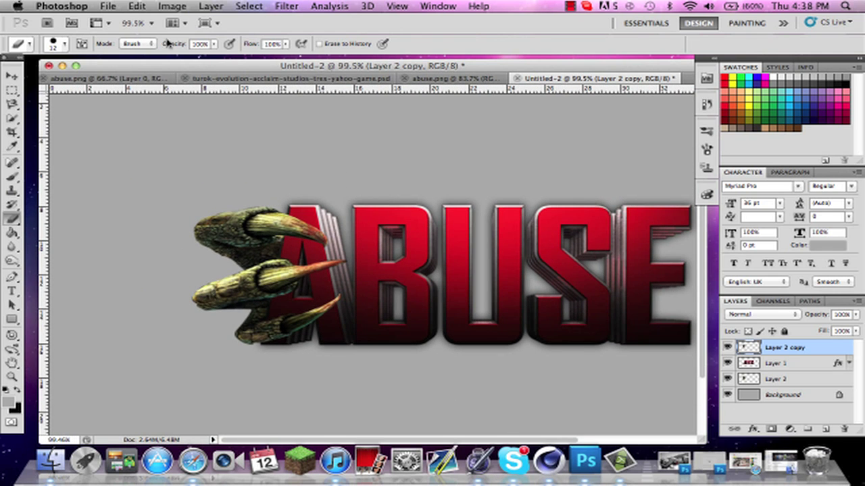
pyautogui.click(152, 24)
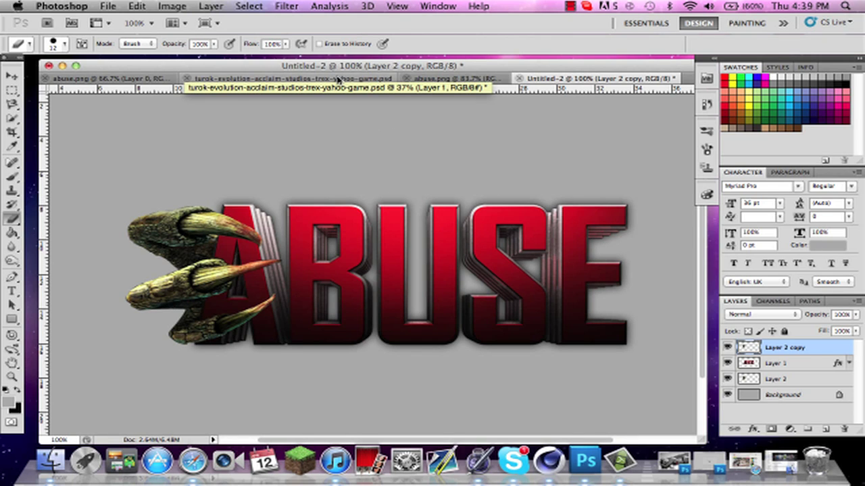
# - Copy the T-rex head layer from the turok document into the ABUSE design
pyautogui.click(338, 79)
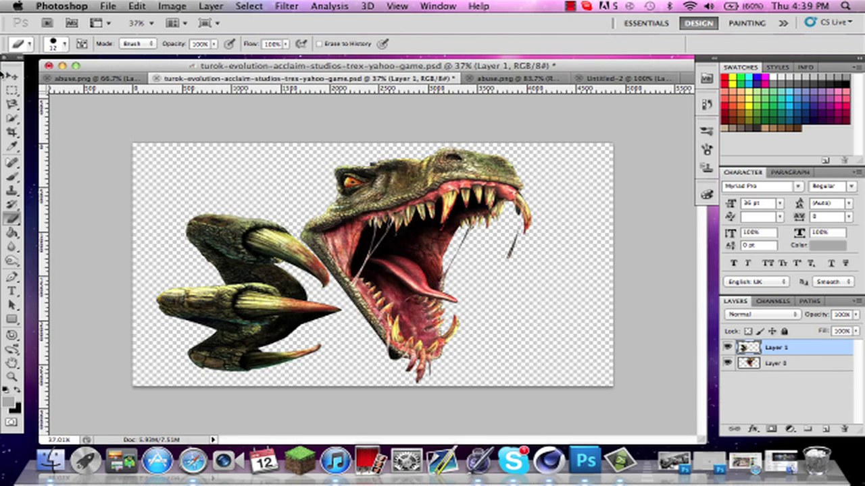
pyautogui.click(12, 76)
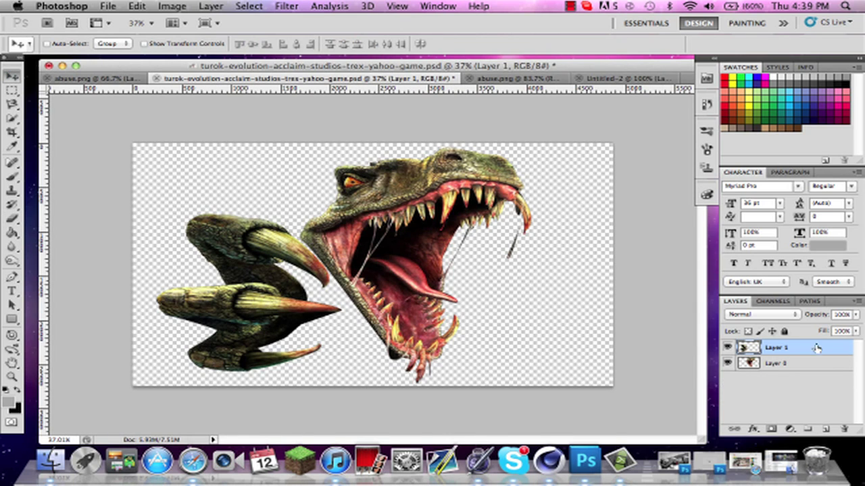
pyautogui.click(809, 365)
pyautogui.moveTo(361, 206); pyautogui.dragTo(374, 194)
# - Scale the T-rex head to about 53% and position it over the middle letters
pyautogui.scroll(-5, 375, 194)
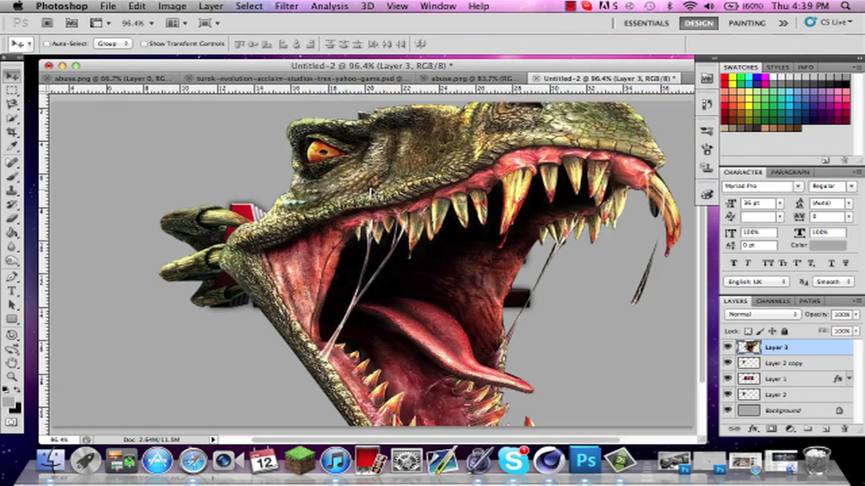
pyautogui.press('super+t')
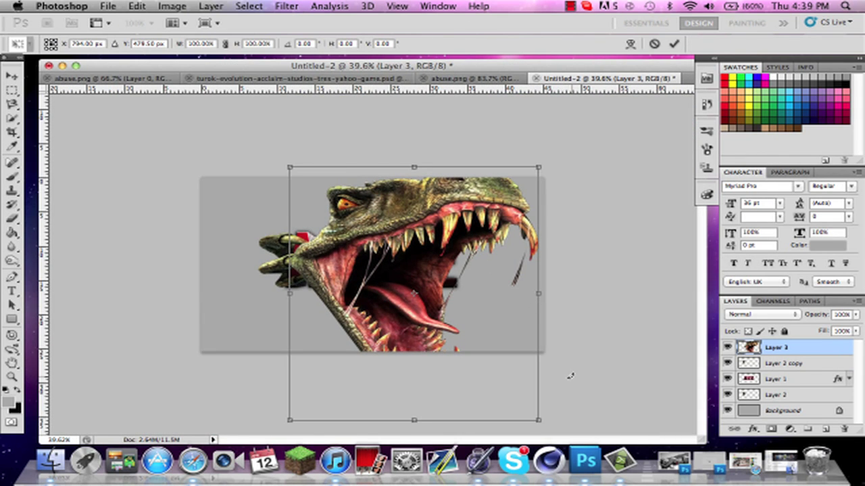
pyautogui.moveTo(538, 419); pyautogui.dragTo(449, 329)
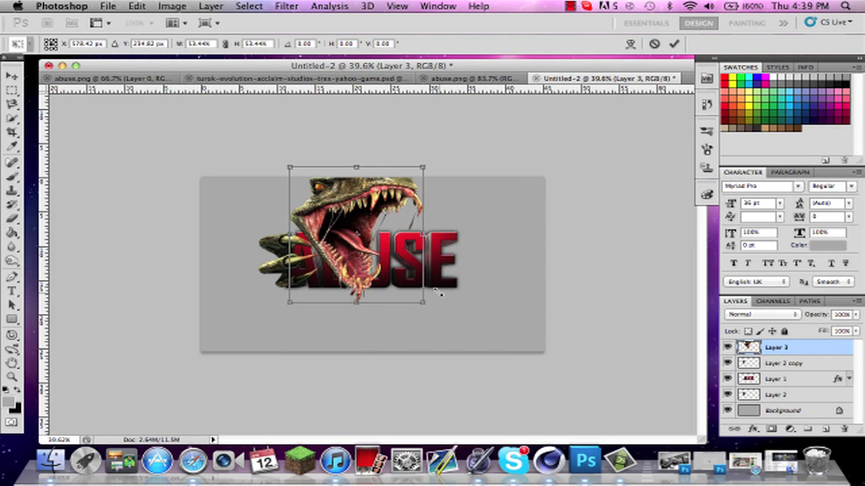
pyautogui.press('Return')
pyautogui.moveTo(343, 248); pyautogui.dragTo(371, 271)
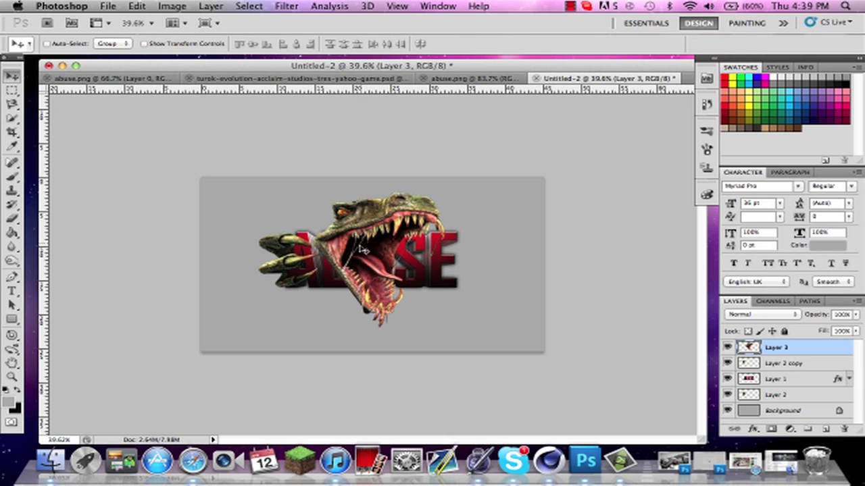
pyautogui.moveTo(386, 262); pyautogui.dragTo(376, 258)
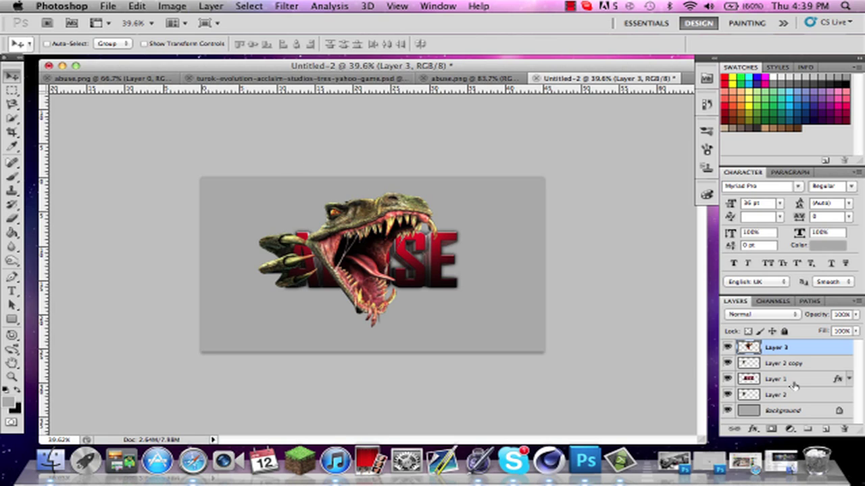
# - Duplicate the T-rex head layer and drag the copy below the ABUSE text
pyautogui.click(728, 347)
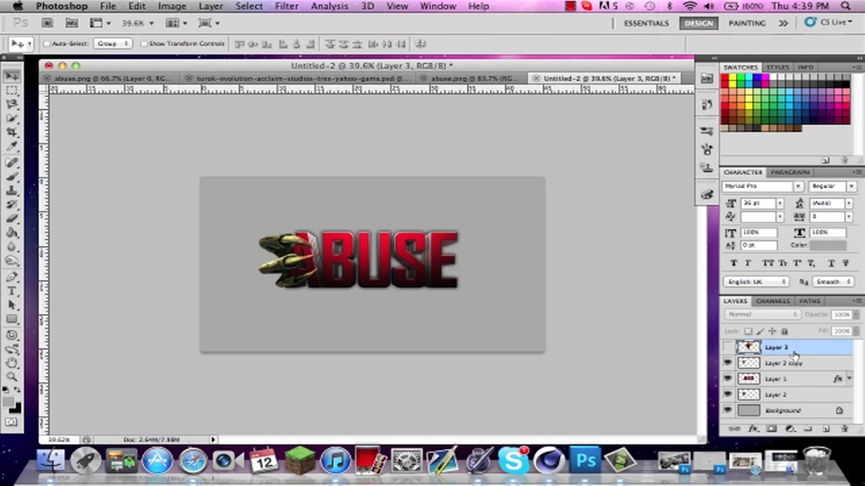
pyautogui.click(729, 347)
pyautogui.press('super+j')
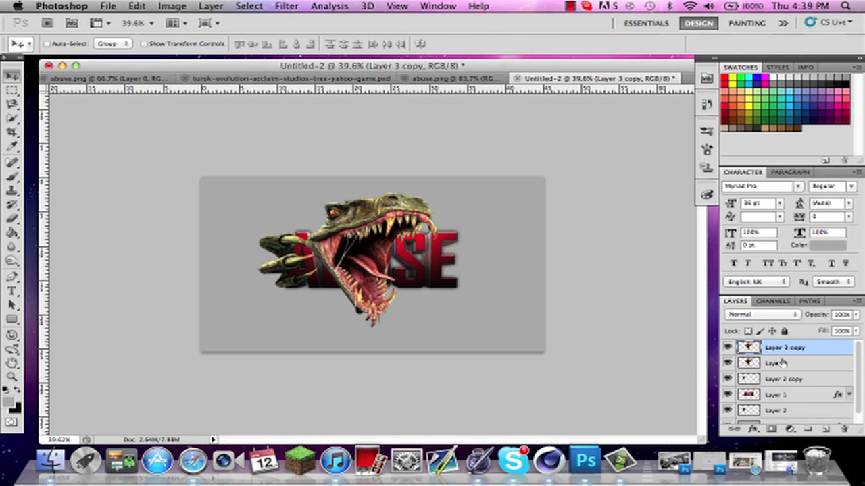
pyautogui.moveTo(781, 351); pyautogui.dragTo(780, 409)
# - Zoom in on the mouth and set the Eraser to a 125 px brush
pyautogui.press('super+plus')
pyautogui.press('super+plus')
pyautogui.press('super+plus')
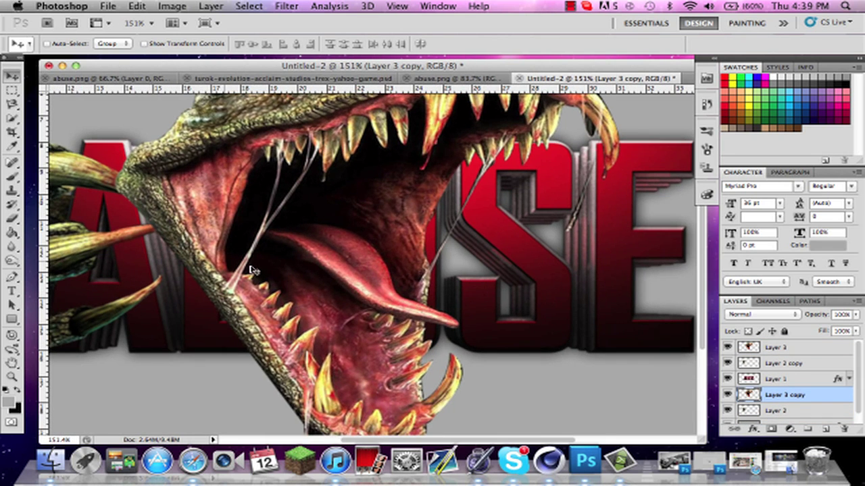
pyautogui.click(12, 217)
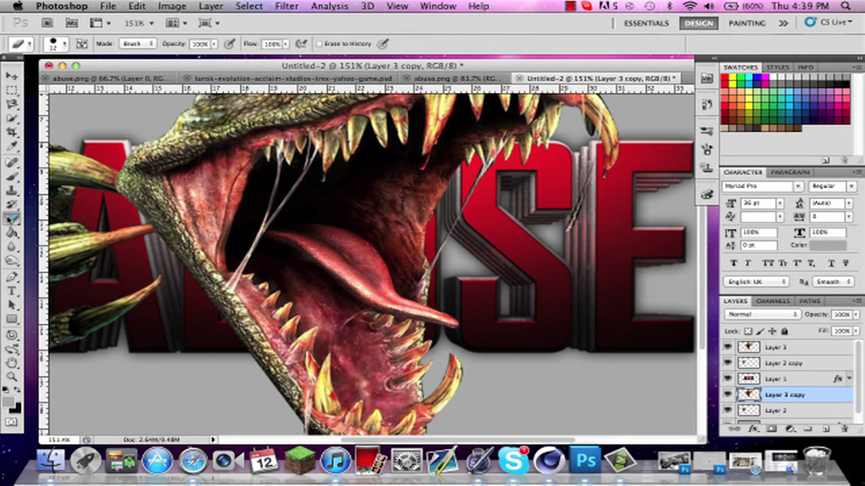
pyautogui.click(64, 43)
pyautogui.click(94, 79)
pyautogui.click(318, 270)
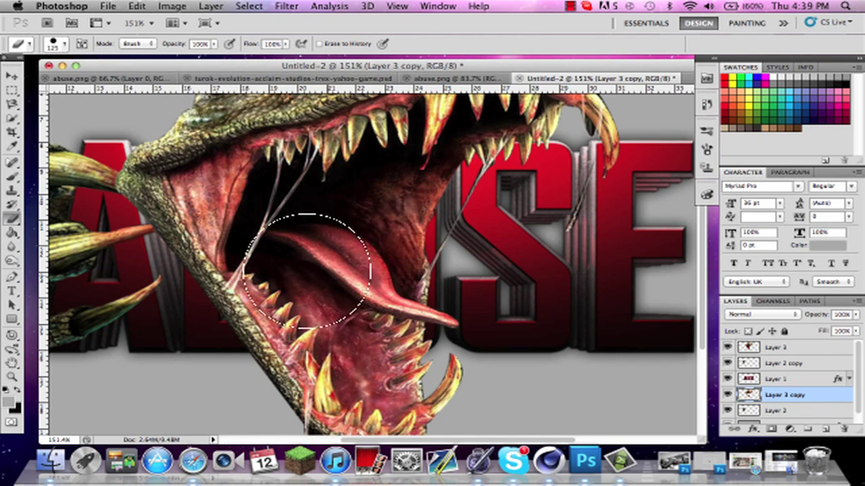
# - Step back through history, restore the duplicate, and place Layer 3 copy below the ABUSE text
pyautogui.press('super+alt+z')
pyautogui.press('super+alt+z')
pyautogui.press('super+alt+z')
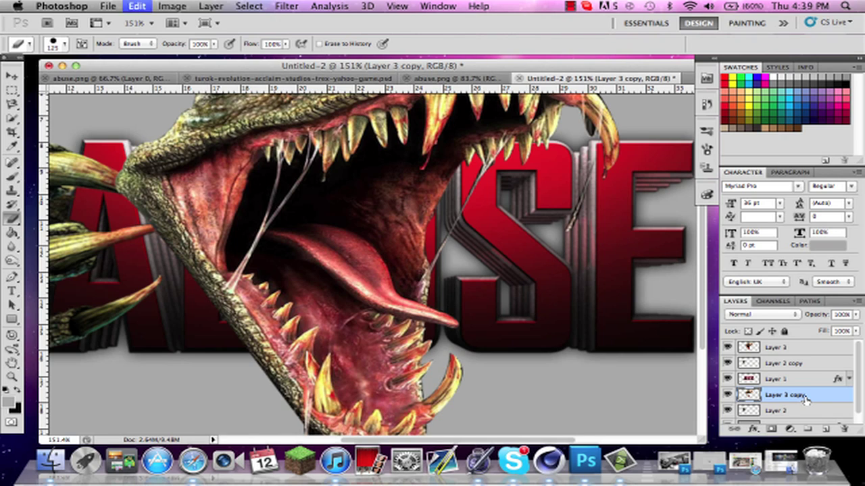
pyautogui.press('super+alt+z')
pyautogui.press('super+alt+z')
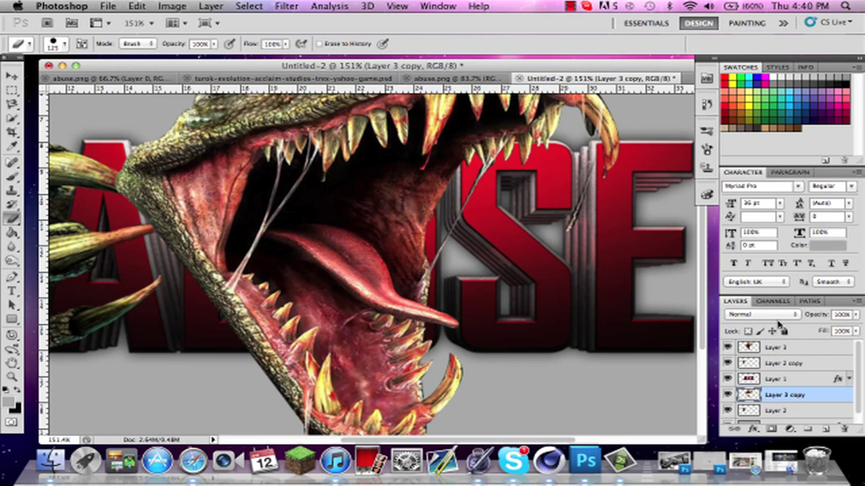
pyautogui.press('super+alt+z')
pyautogui.press('super+shift+z')
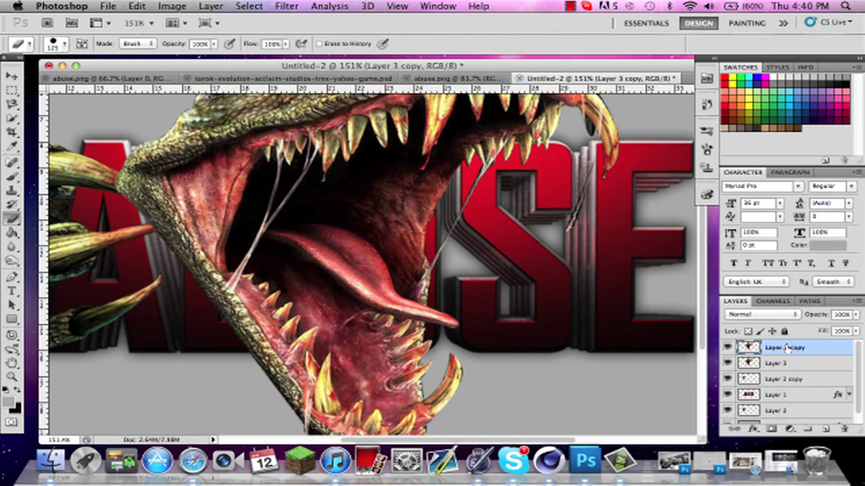
pyautogui.moveTo(785, 347); pyautogui.dragTo(776, 404)
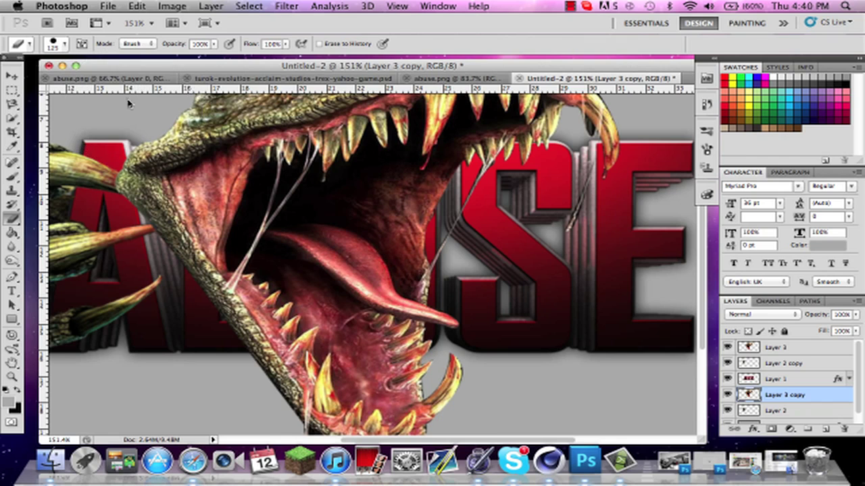
pyautogui.scroll(-4, 459, 294)
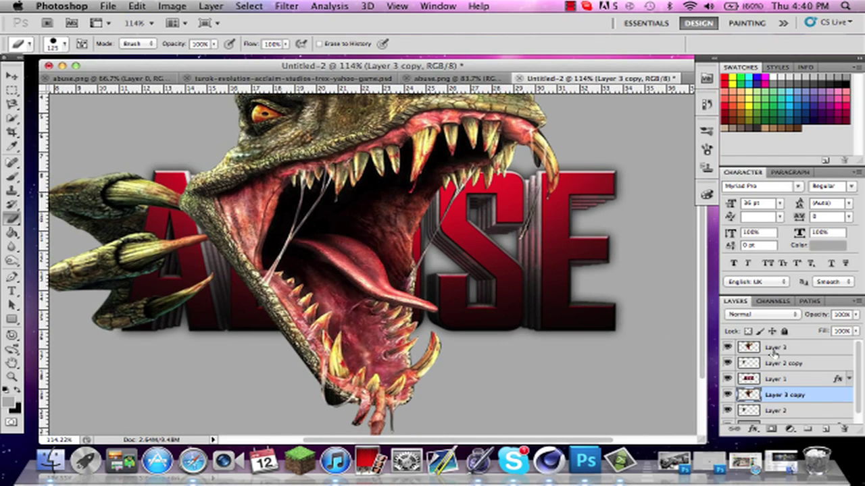
# - On Layer 3, erase the mouth and lower jaw over the B with a 58 px eraser
pyautogui.click(775, 351)
pyautogui.moveTo(334, 287); pyautogui.dragTo(358, 287)
pyautogui.press('super+z')
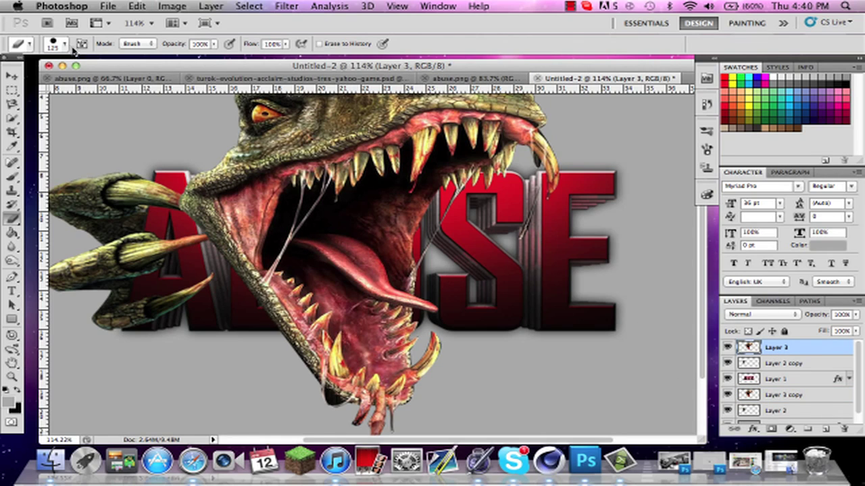
pyautogui.click(65, 45)
pyautogui.moveTo(66, 75)
pyautogui.mouseDown()
pyautogui.moveTo(47, 77)
pyautogui.moveTo(64, 78)
pyautogui.mouseUp()
pyautogui.moveTo(338, 212)
pyautogui.mouseDown()
pyautogui.moveTo(286, 223)
pyautogui.moveTo(414, 243)
pyautogui.moveTo(423, 218)
pyautogui.moveTo(340, 245)
pyautogui.moveTo(421, 269)
pyautogui.moveTo(398, 281)
pyautogui.moveTo(422, 290)
pyautogui.moveTo(316, 281)
pyautogui.moveTo(264, 253)
pyautogui.moveTo(245, 253)
pyautogui.moveTo(186, 208)
pyautogui.moveTo(186, 182)
pyautogui.moveTo(247, 217)
pyautogui.moveTo(207, 183)
pyautogui.moveTo(208, 173)
pyautogui.moveTo(222, 187)
pyautogui.moveTo(213, 161)
pyautogui.moveTo(230, 191)
pyautogui.moveTo(263, 205)
pyautogui.moveTo(249, 183)
pyautogui.moveTo(266, 218)
pyautogui.moveTo(268, 188)
pyautogui.moveTo(304, 189)
pyautogui.mouseUp()
pyautogui.press('super+z')
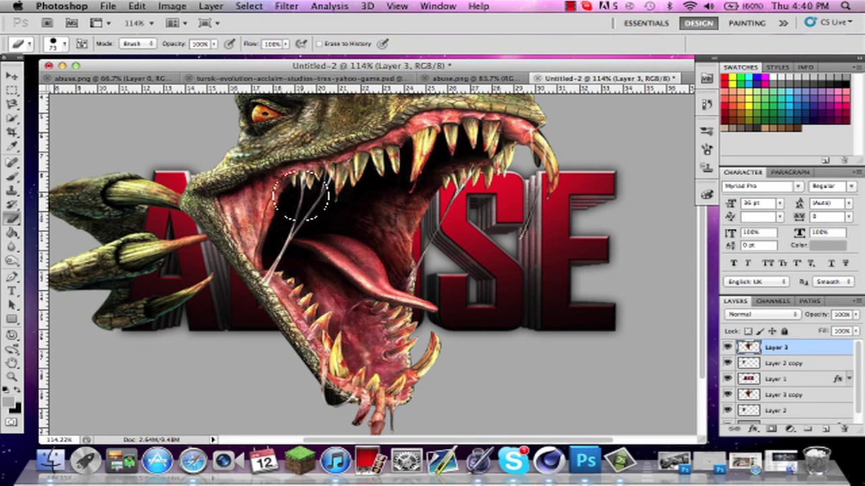
pyautogui.press('super+z')
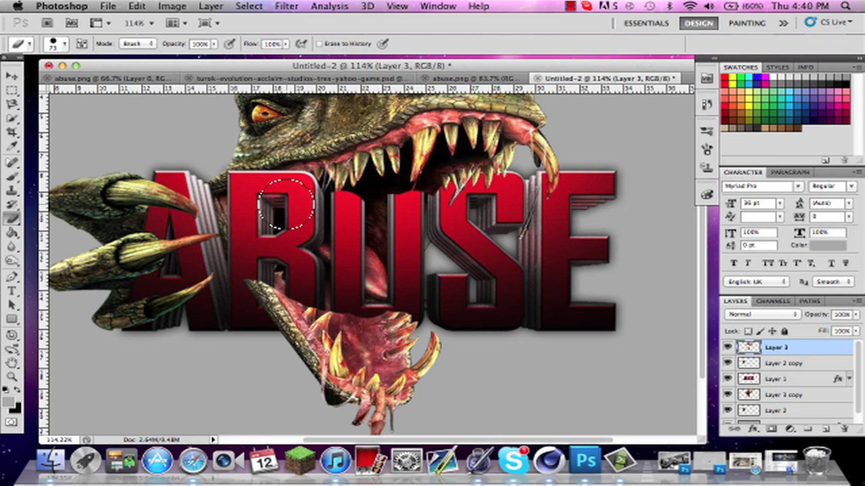
pyautogui.moveTo(271, 250)
pyautogui.mouseDown()
pyautogui.moveTo(264, 296)
pyautogui.moveTo(292, 290)
pyautogui.moveTo(291, 302)
pyautogui.moveTo(278, 304)
pyautogui.moveTo(296, 305)
pyautogui.moveTo(283, 292)
pyautogui.moveTo(273, 333)
pyautogui.mouseUp()
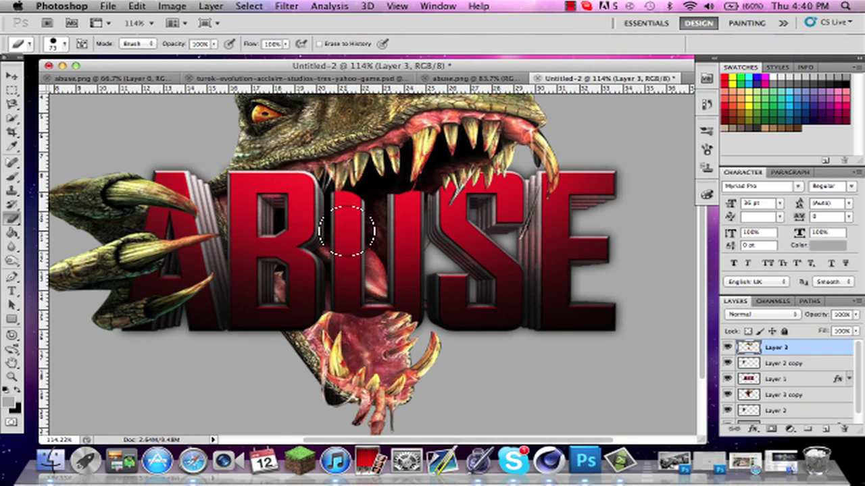
# - Switch to a 28 px eraser and clean up lower-jaw flesh beneath the U
pyautogui.click(65, 44)
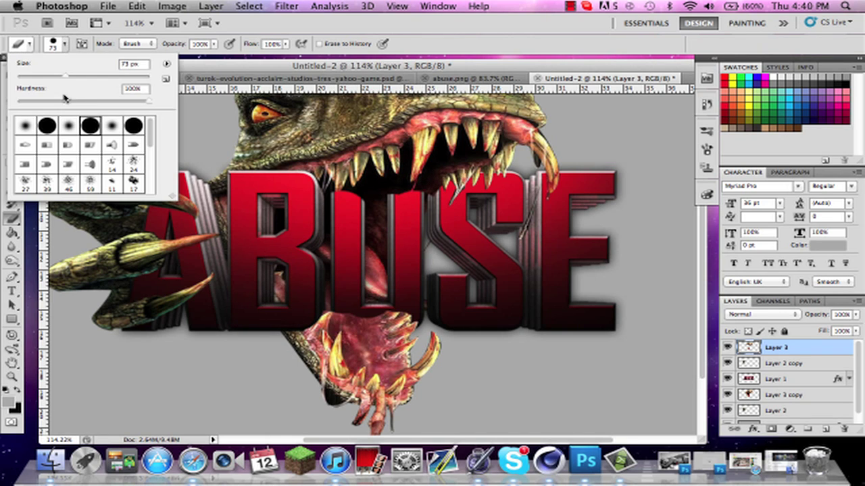
pyautogui.click(45, 77)
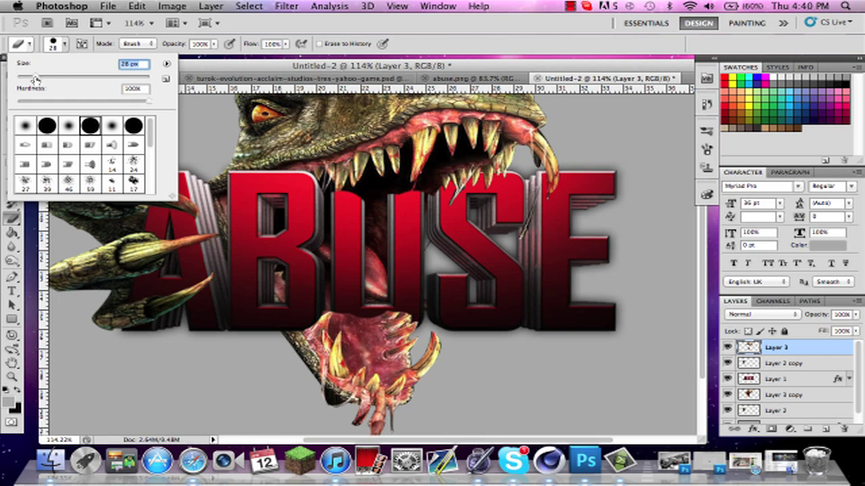
pyautogui.click(373, 201)
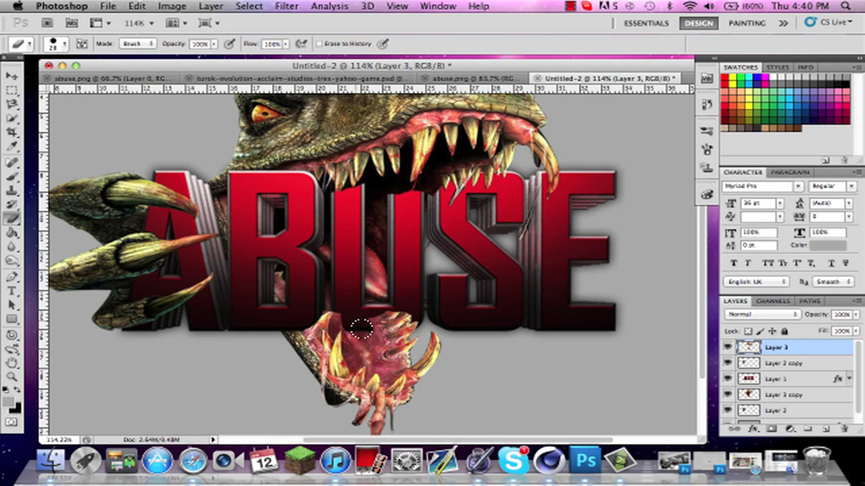
pyautogui.moveTo(360, 326)
pyautogui.mouseDown()
pyautogui.moveTo(367, 315)
pyautogui.moveTo(367, 324)
pyautogui.moveTo(349, 330)
pyautogui.mouseUp()
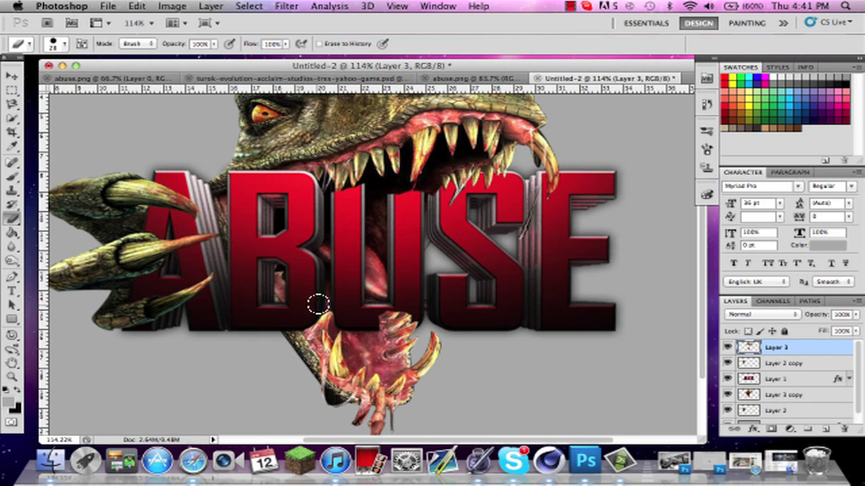
pyautogui.moveTo(357, 337)
pyautogui.mouseDown()
pyautogui.moveTo(353, 320)
pyautogui.moveTo(361, 338)
pyautogui.moveTo(372, 313)
pyautogui.moveTo(372, 322)
pyautogui.moveTo(388, 309)
pyautogui.moveTo(405, 317)
pyautogui.moveTo(372, 324)
pyautogui.mouseUp()
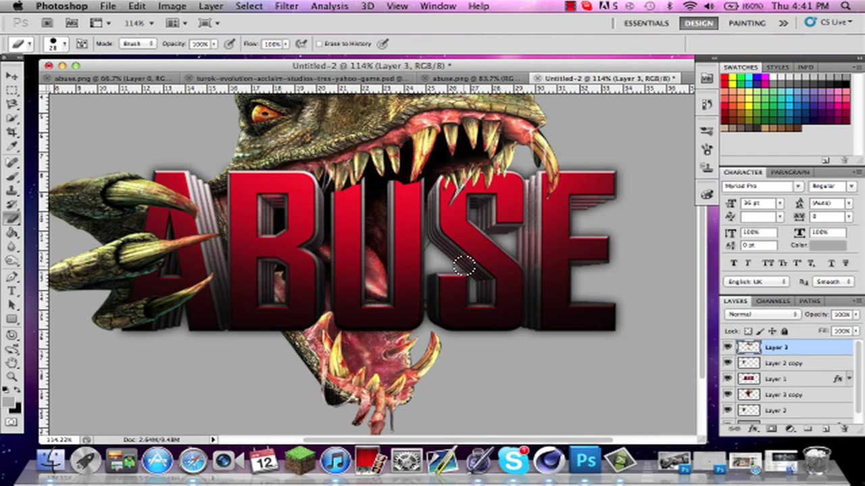
pyautogui.scroll(-4, 464, 265)
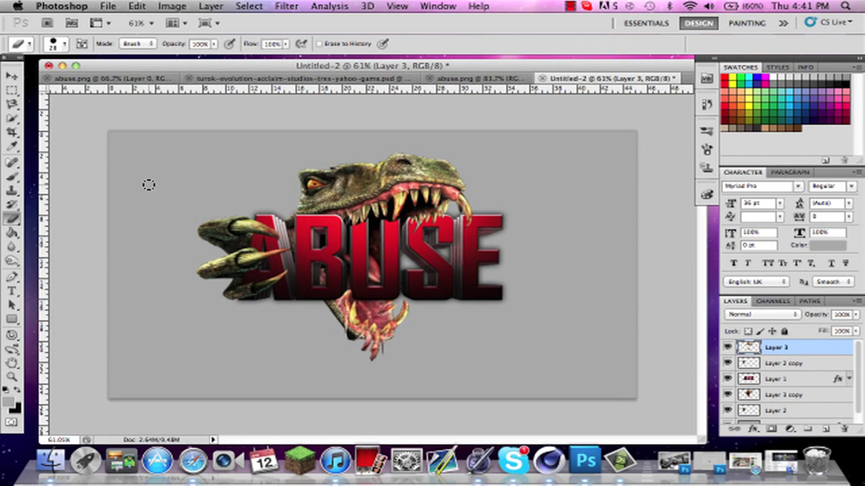
# - With the Pen tool, place curved anchors along the upper teeth and around the fang
pyautogui.click(11, 277)
pyautogui.scroll(1, 422, 218)
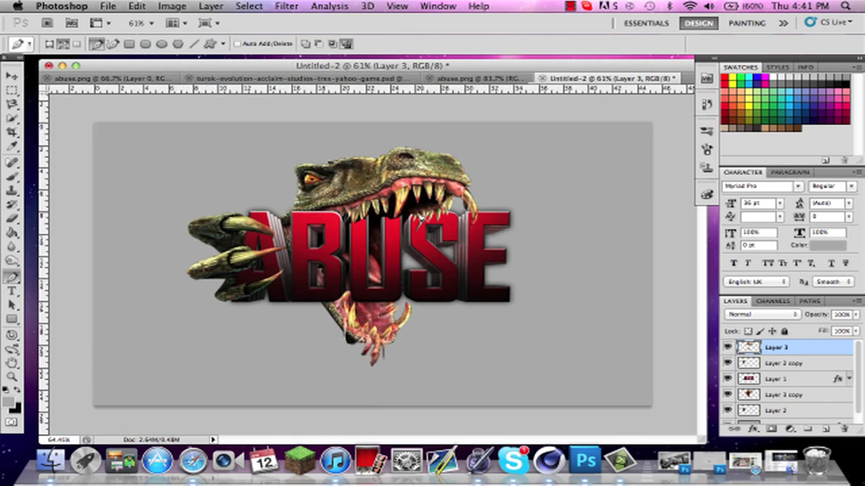
pyautogui.scroll(5, 421, 217)
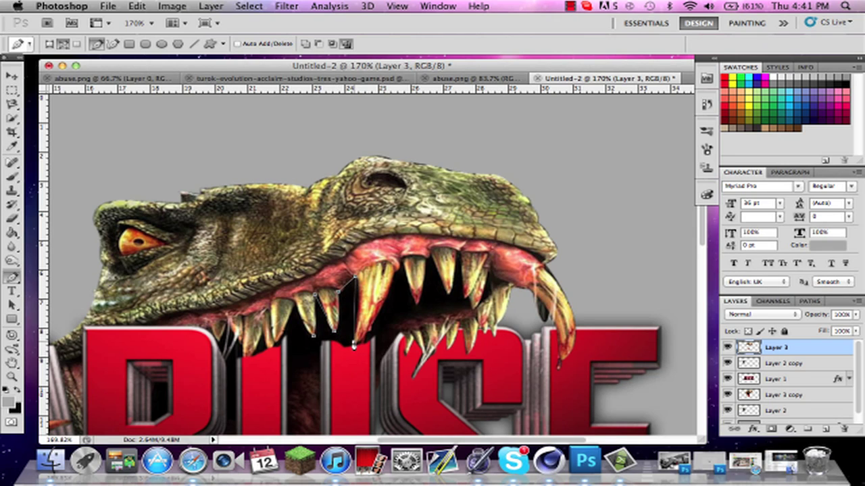
pyautogui.click(355, 346)
pyautogui.moveTo(346, 365); pyautogui.dragTo(345, 382)
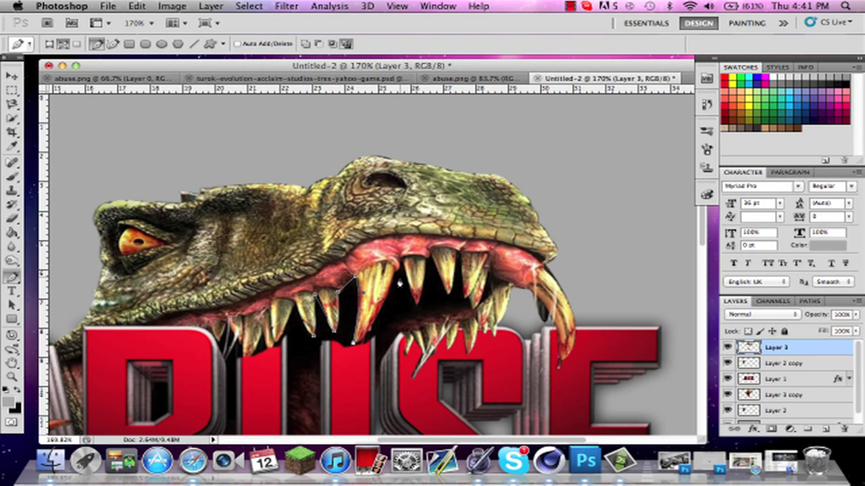
pyautogui.moveTo(398, 264); pyautogui.dragTo(410, 217)
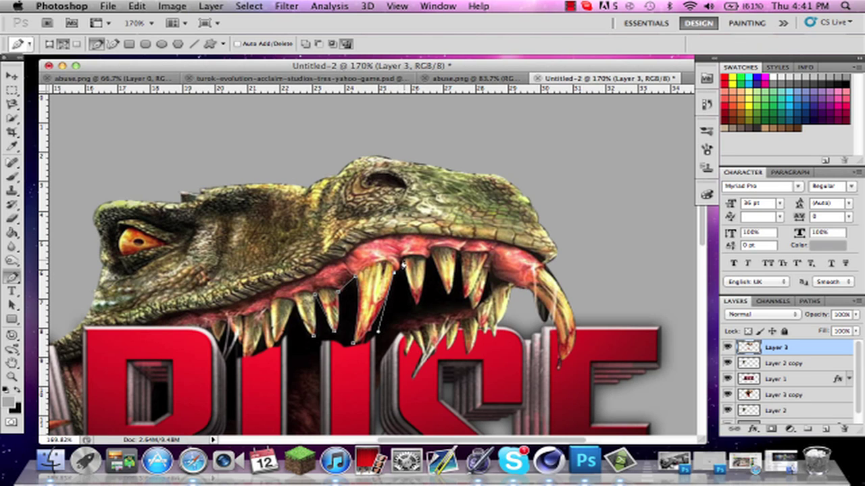
pyautogui.keyDown('alt'); pyautogui.click(402, 264); pyautogui.keyUp('alt')
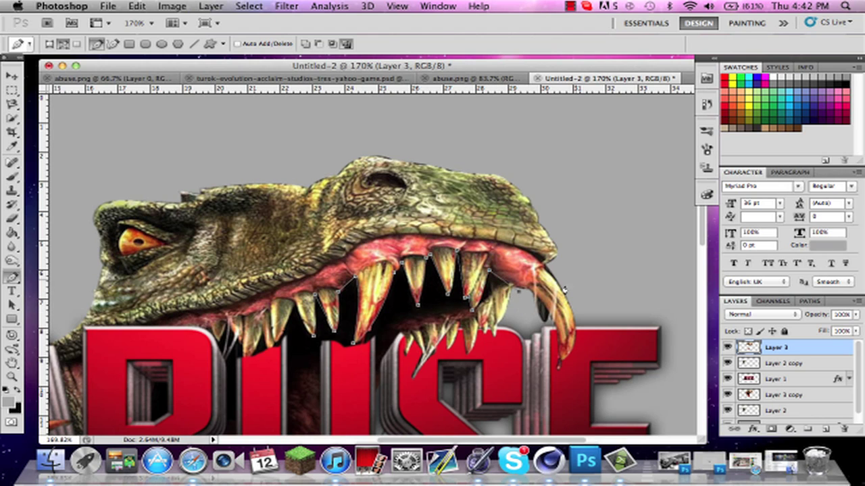
# - Extend the path over and around the head, close it at the start, and refine it near the teeth
pyautogui.click(177, 105)
pyautogui.click(85, 200)
pyautogui.click(102, 280)
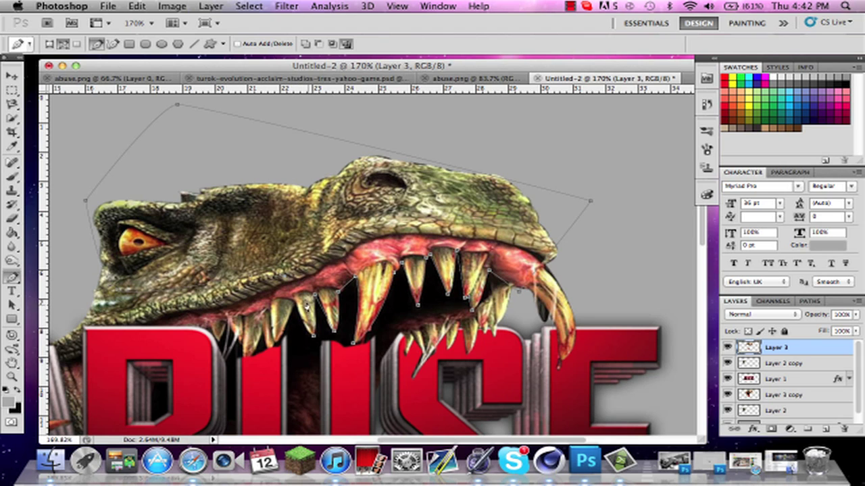
pyautogui.click(312, 340)
pyautogui.keyDown('super'); pyautogui.click(312, 338); pyautogui.keyUp('super')
pyautogui.moveTo(317, 337); pyautogui.dragTo(330, 347)
pyautogui.keyDown('super'); pyautogui.click(331, 355); pyautogui.keyUp('super')
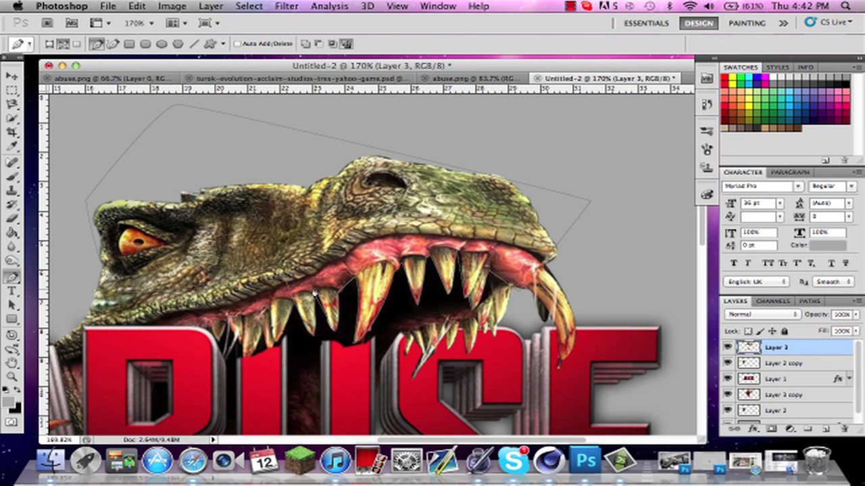
# - Convert the traced path to a 0-feather selection, invert it, and delete the head pixels outside
pyautogui.rightClick(314, 291)
pyautogui.click(386, 343)
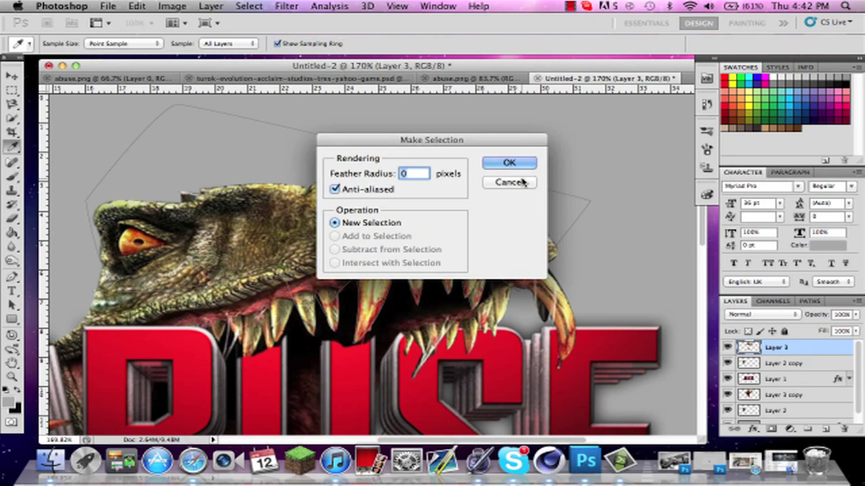
pyautogui.click(508, 163)
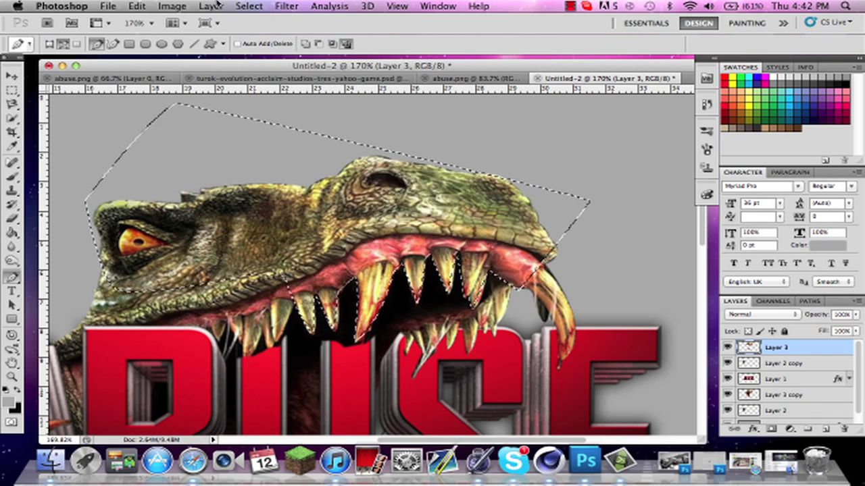
pyautogui.click(248, 6)
pyautogui.click(281, 54)
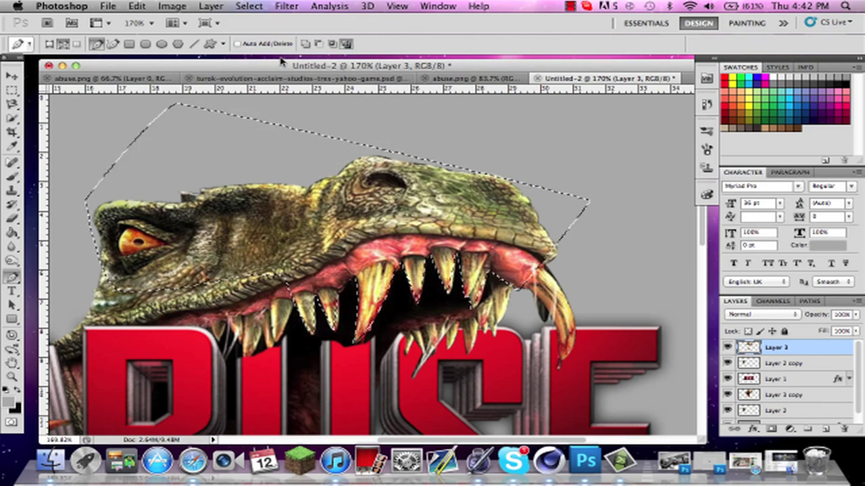
pyautogui.press('Delete')
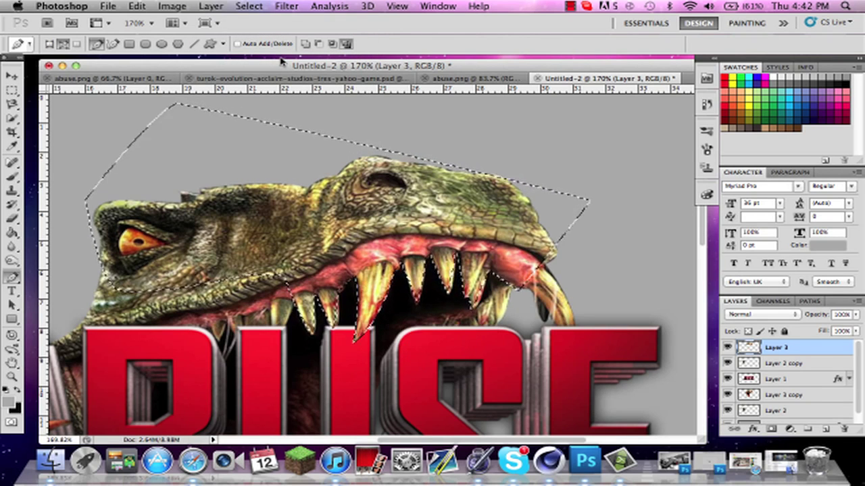
# - Deselect and zoom out to view the full ABUSE composition
pyautogui.press('super+d')
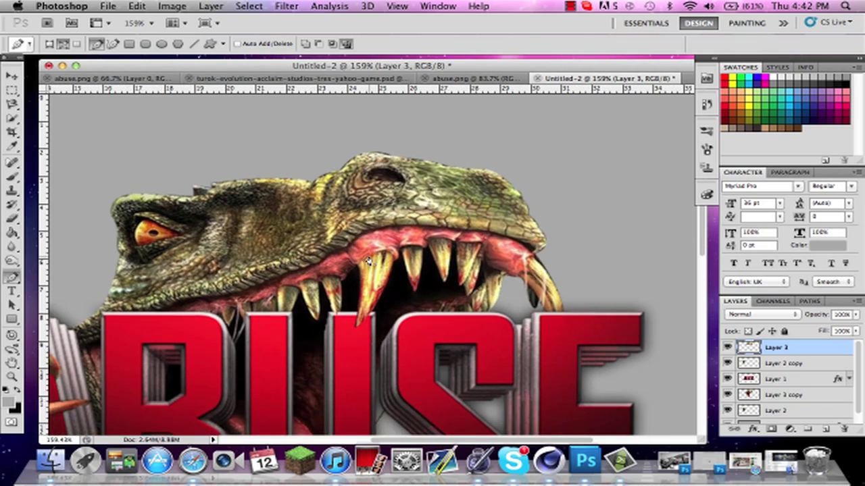
pyautogui.scroll(-4, 368, 260)
pyautogui.scroll(-1, 462, 288)
pyautogui.scroll(-1, 462, 288)
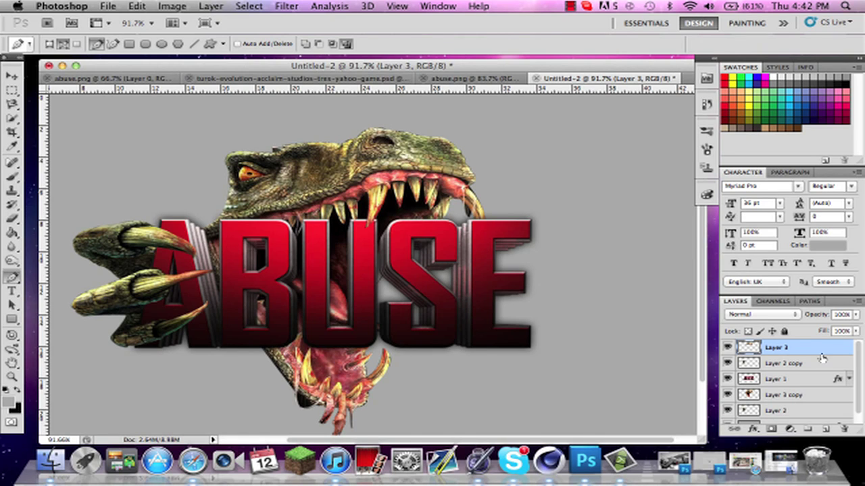
# - Dismiss the adjustment layer list and switch to Camtasia, leaving the finished artwork showing
pyautogui.click(789, 429)
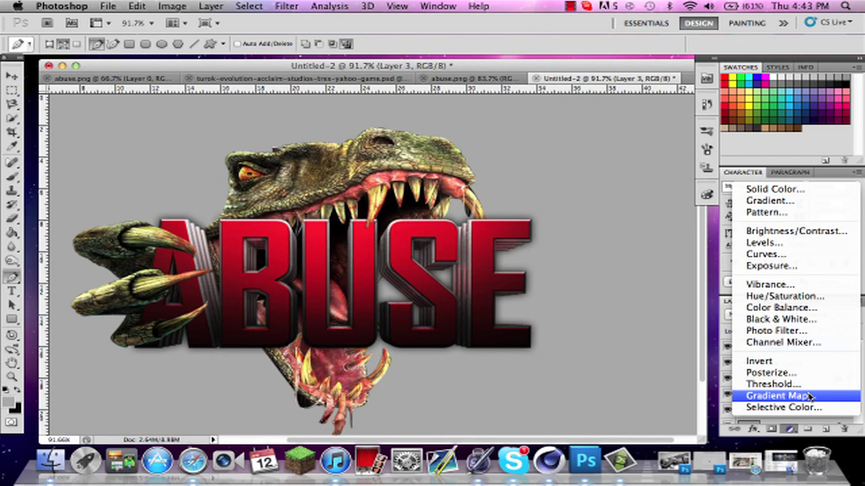
pyautogui.click(501, 290)
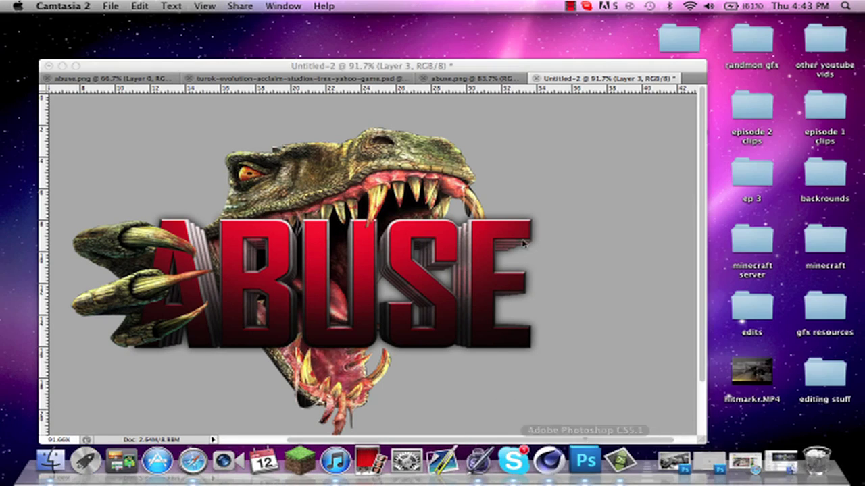